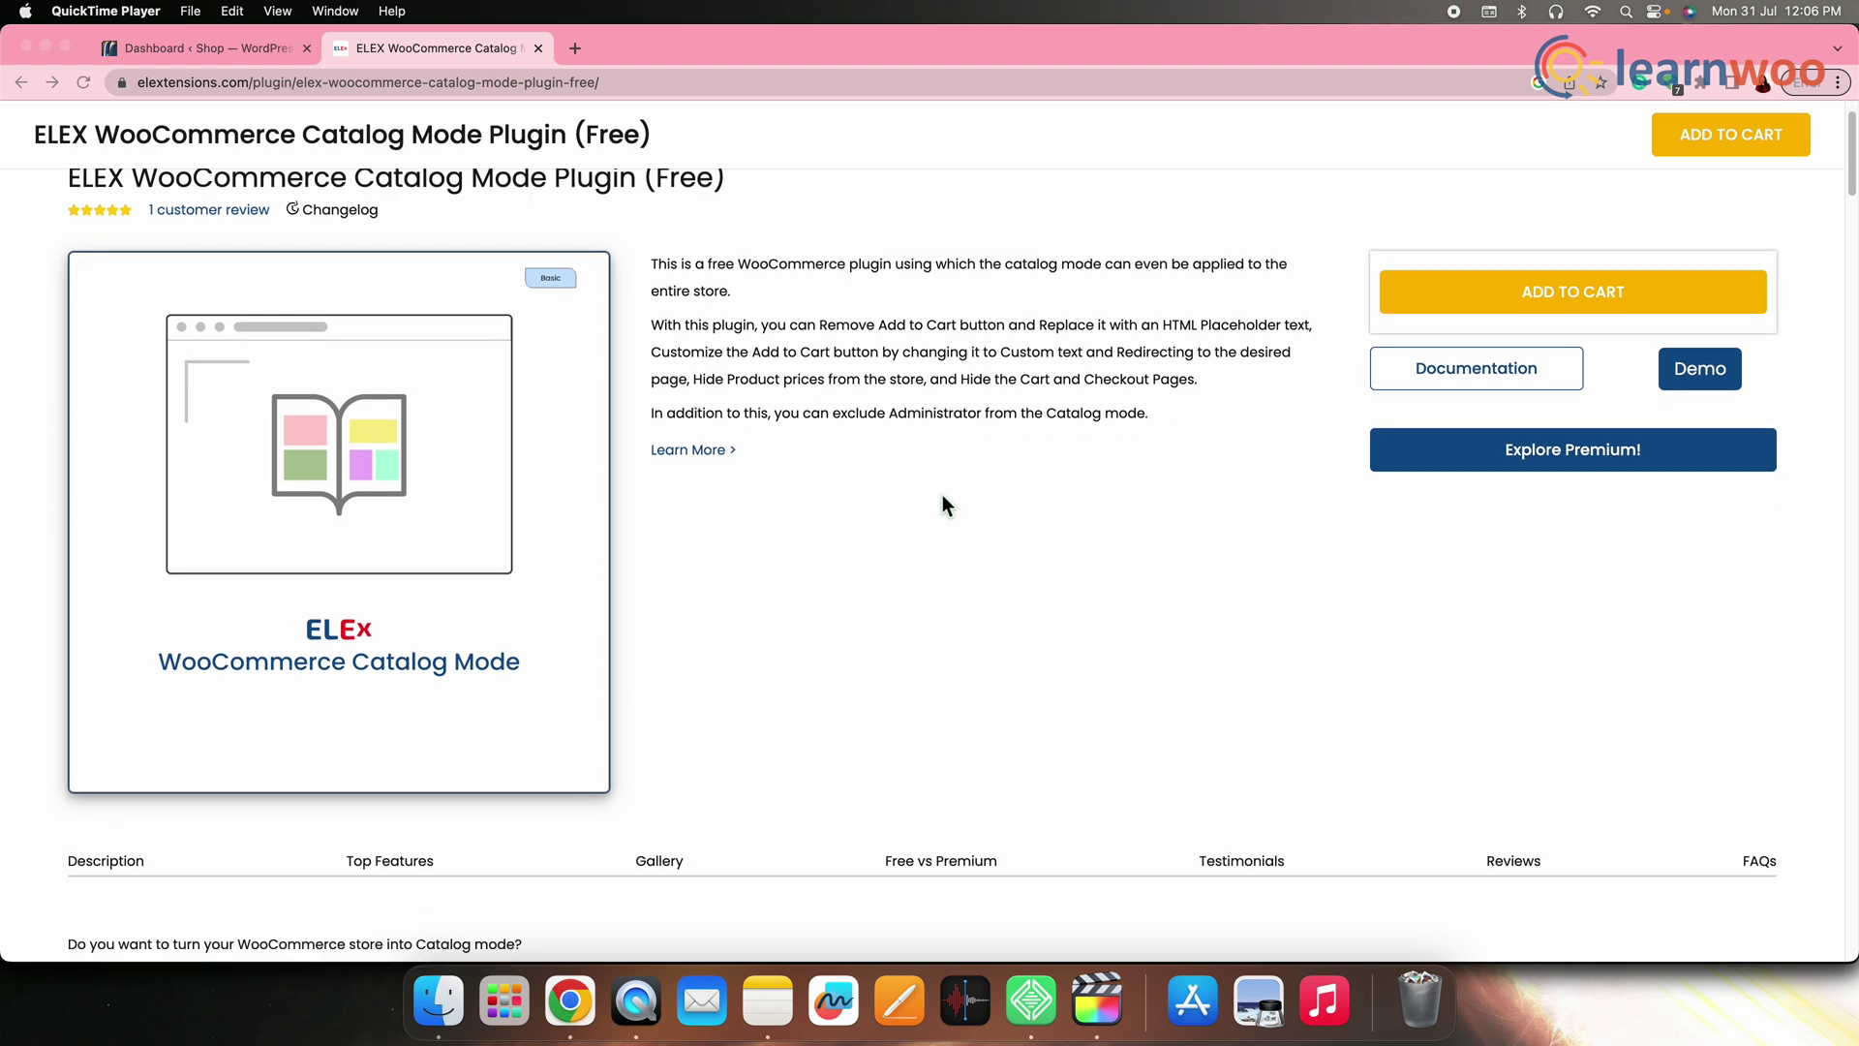
Scroll through the free ELEX Catalog Mode plugin page's description, features and tutorial video
{"action": "scroll", "coordinate": [944, 496], "scroll_direction": "down", "scroll_amount": 3}
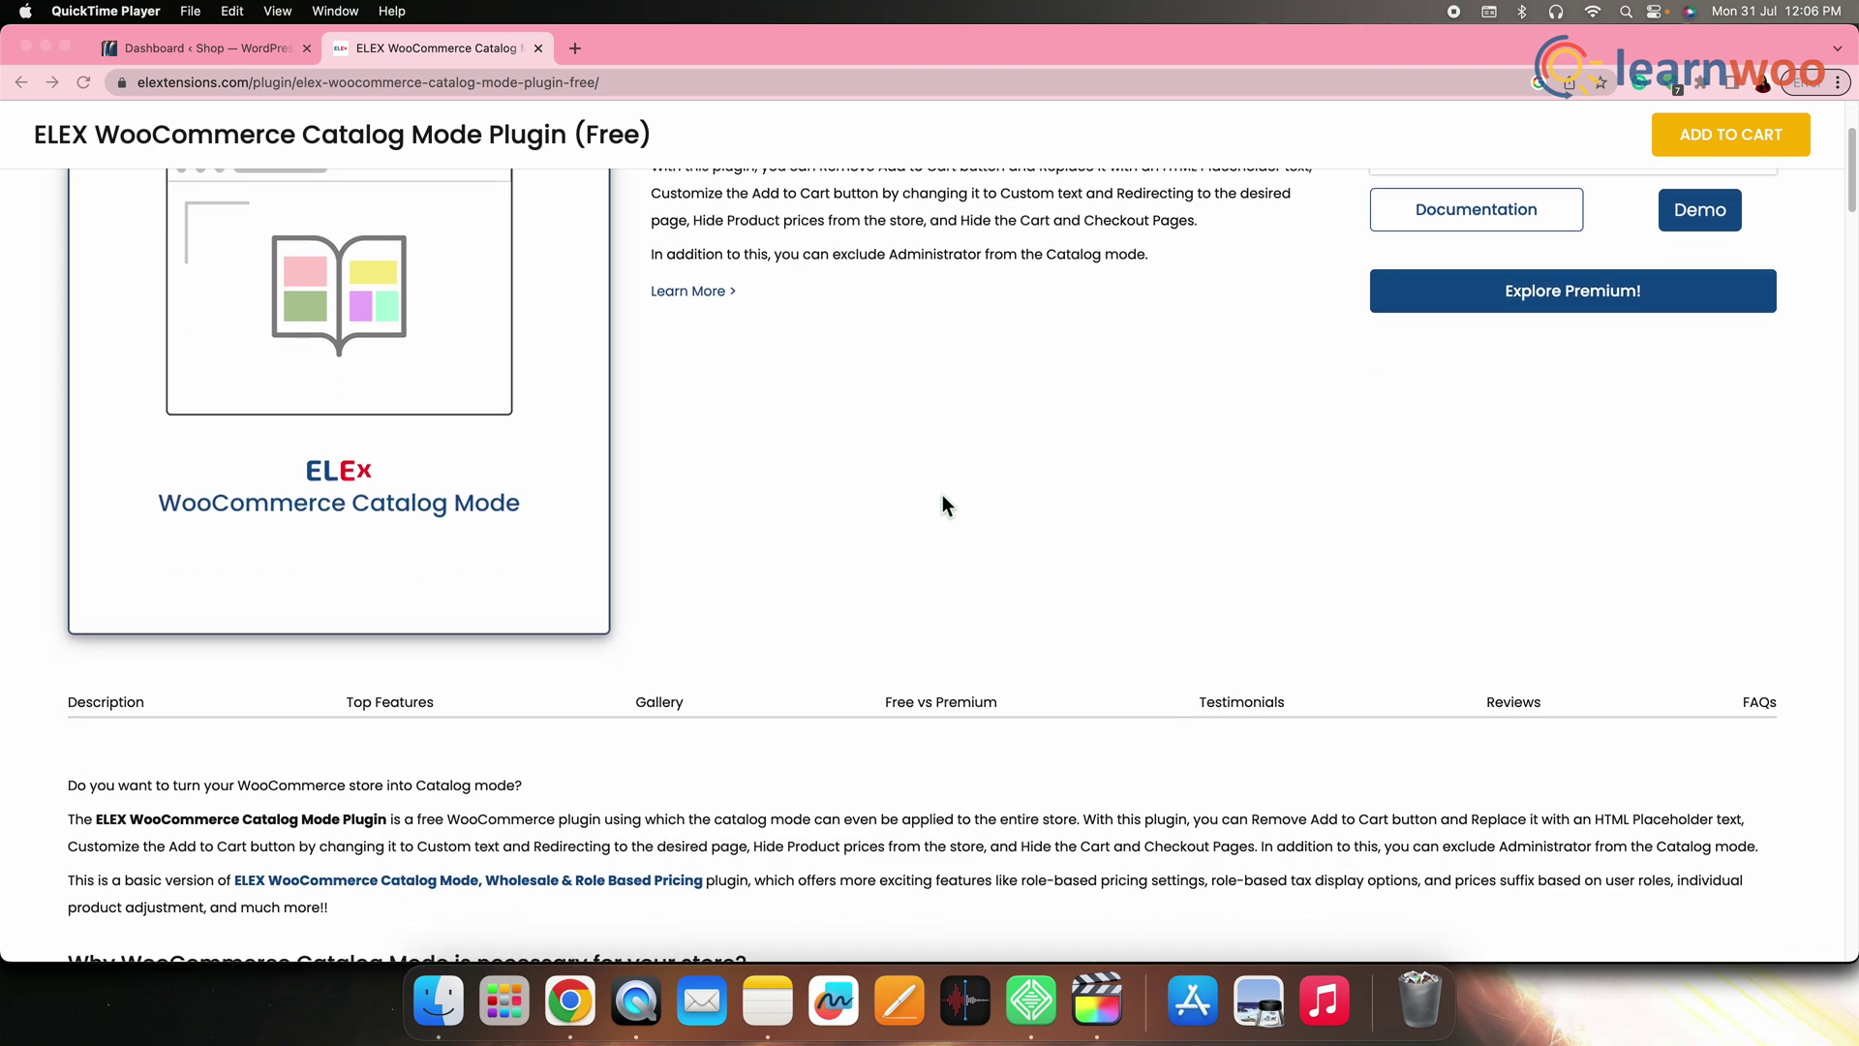
{"action": "scroll", "coordinate": [943, 504], "scroll_direction": "down", "scroll_amount": 3}
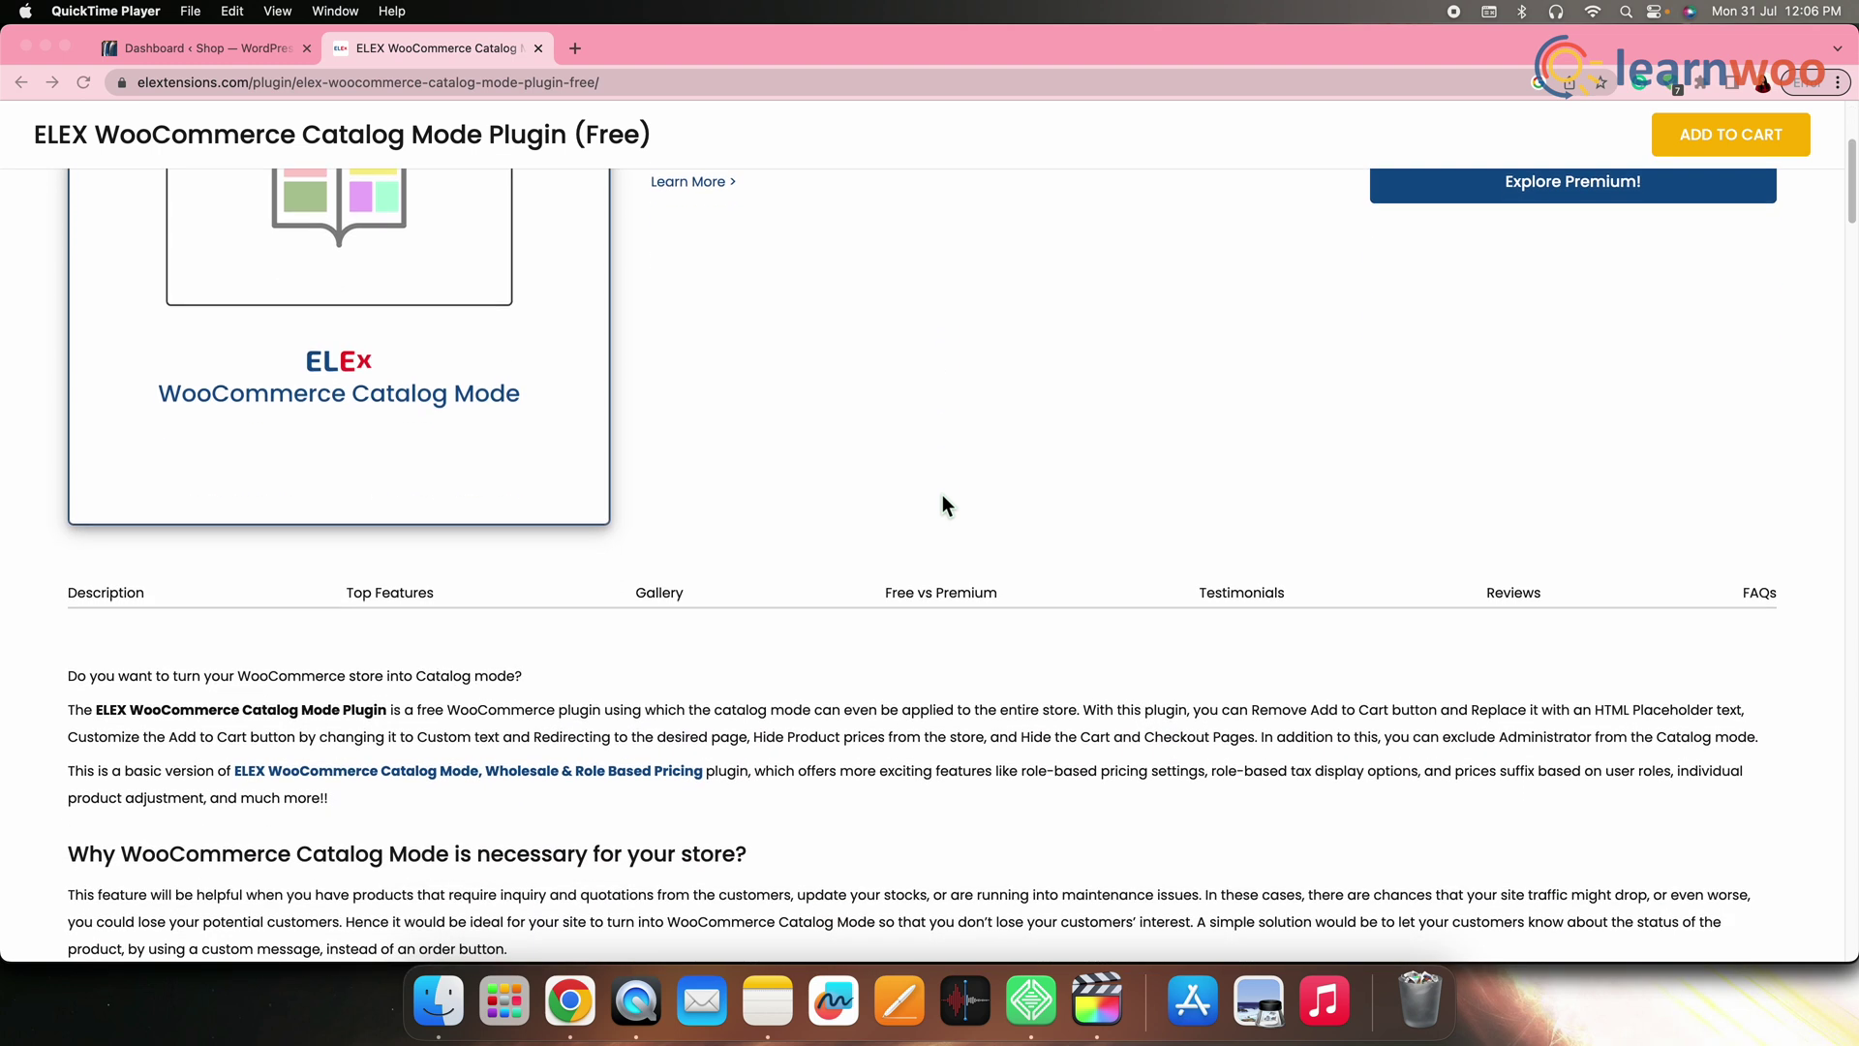
{"action": "scroll", "coordinate": [943, 496], "scroll_direction": "down", "scroll_amount": 4}
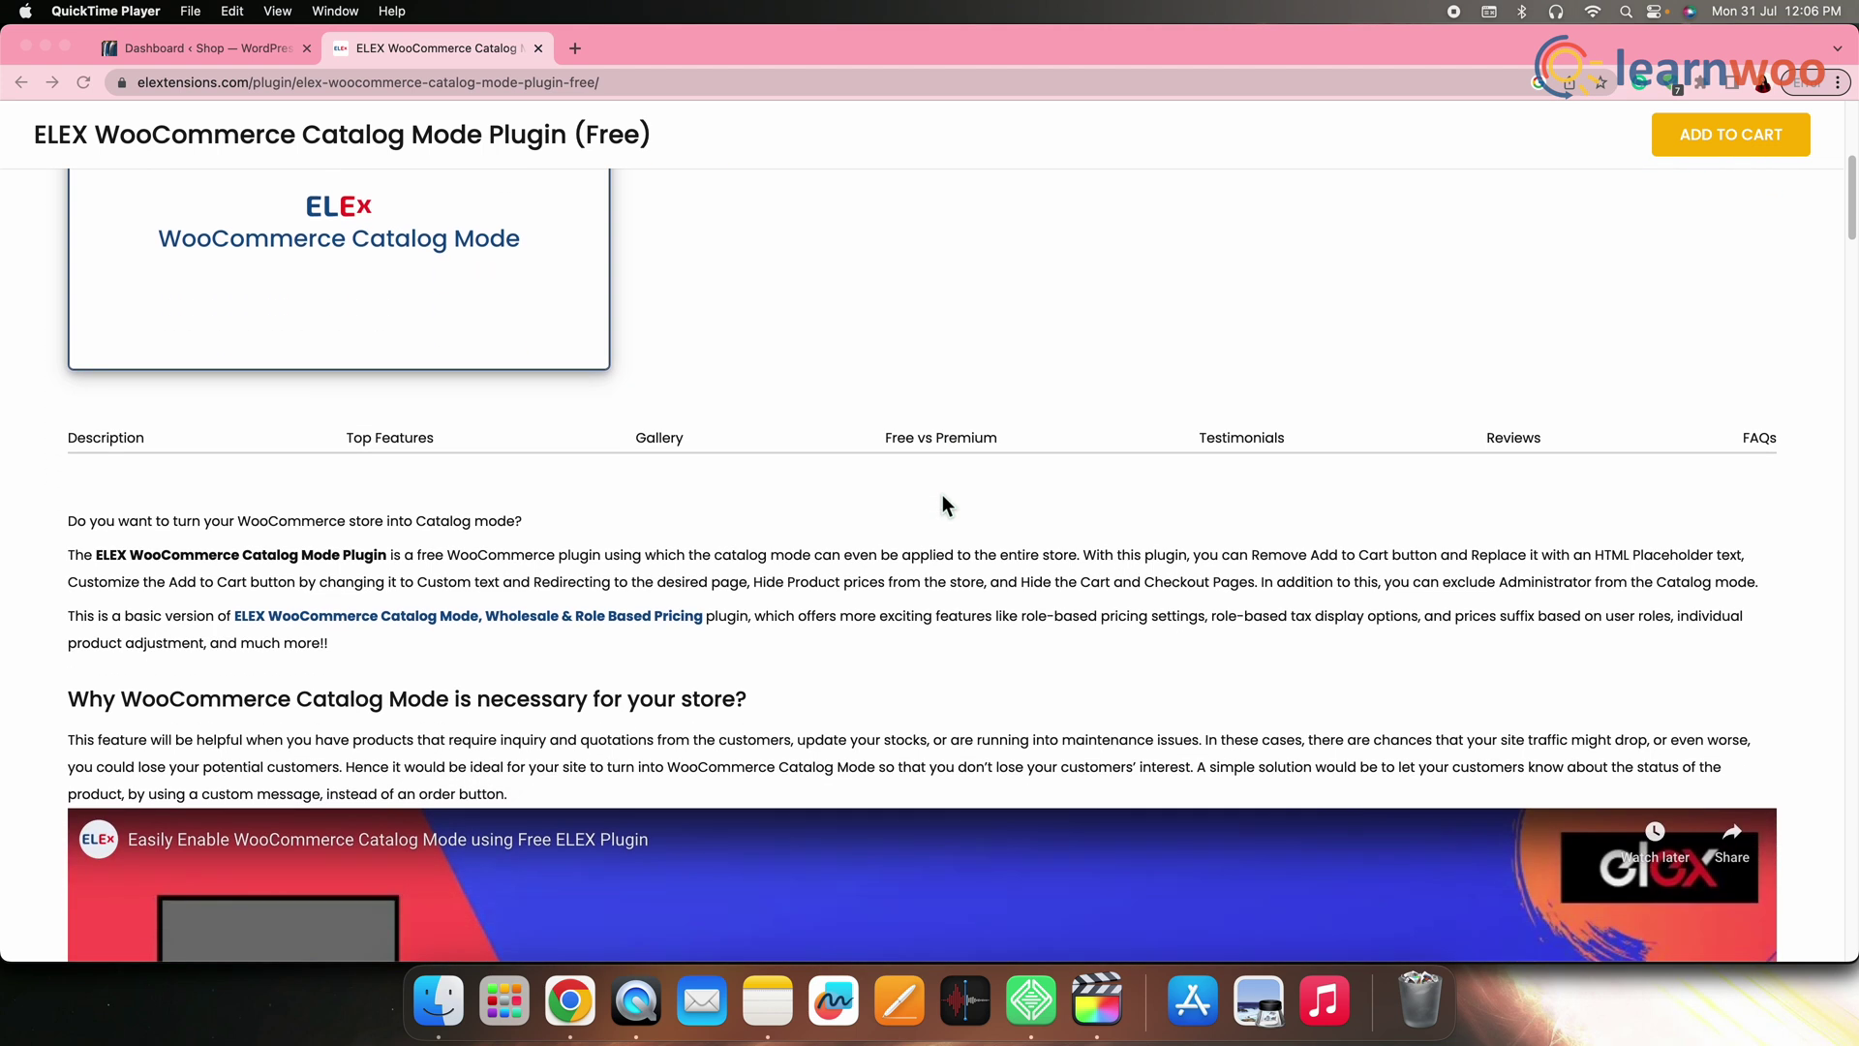
{"action": "scroll", "coordinate": [946, 504], "scroll_direction": "down", "scroll_amount": 4}
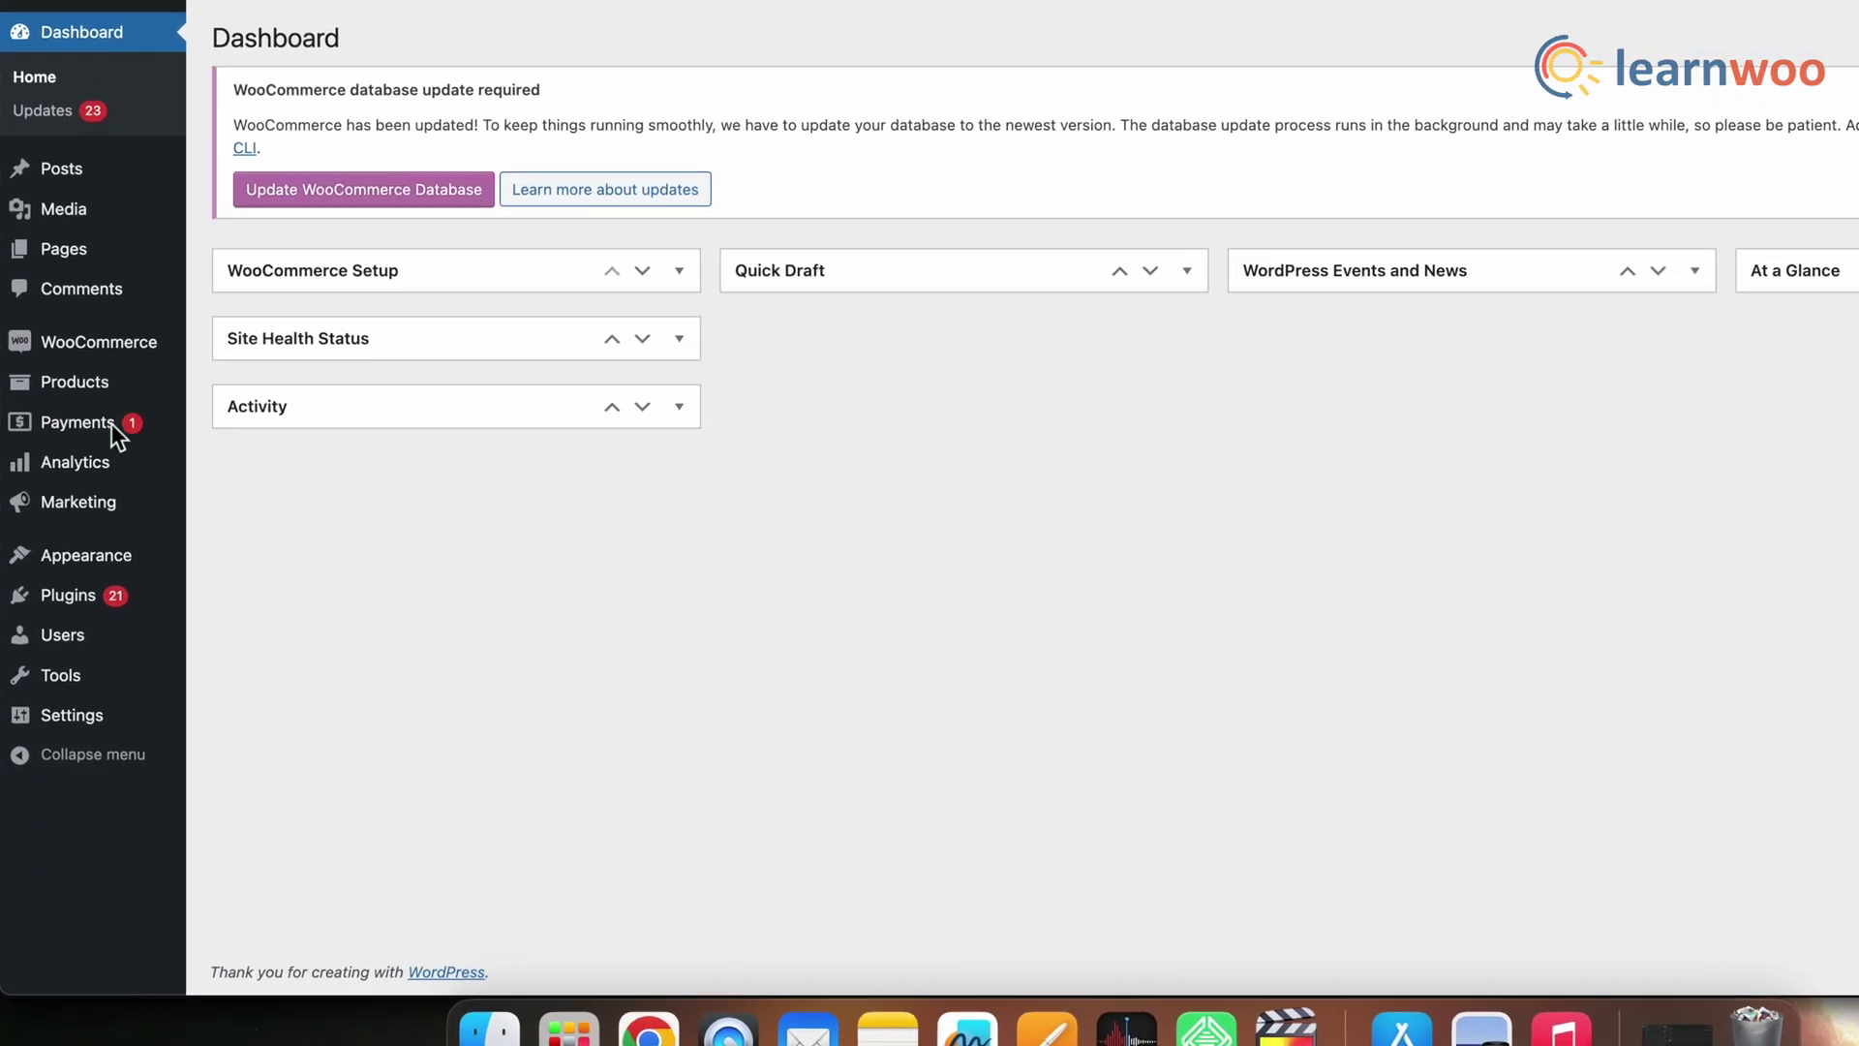
Search Add New plugins for 'Catalog Mode for WooCommerce', then install and activate the ELEX plugin
{"action": "mouse_move", "coordinate": [102, 589]}
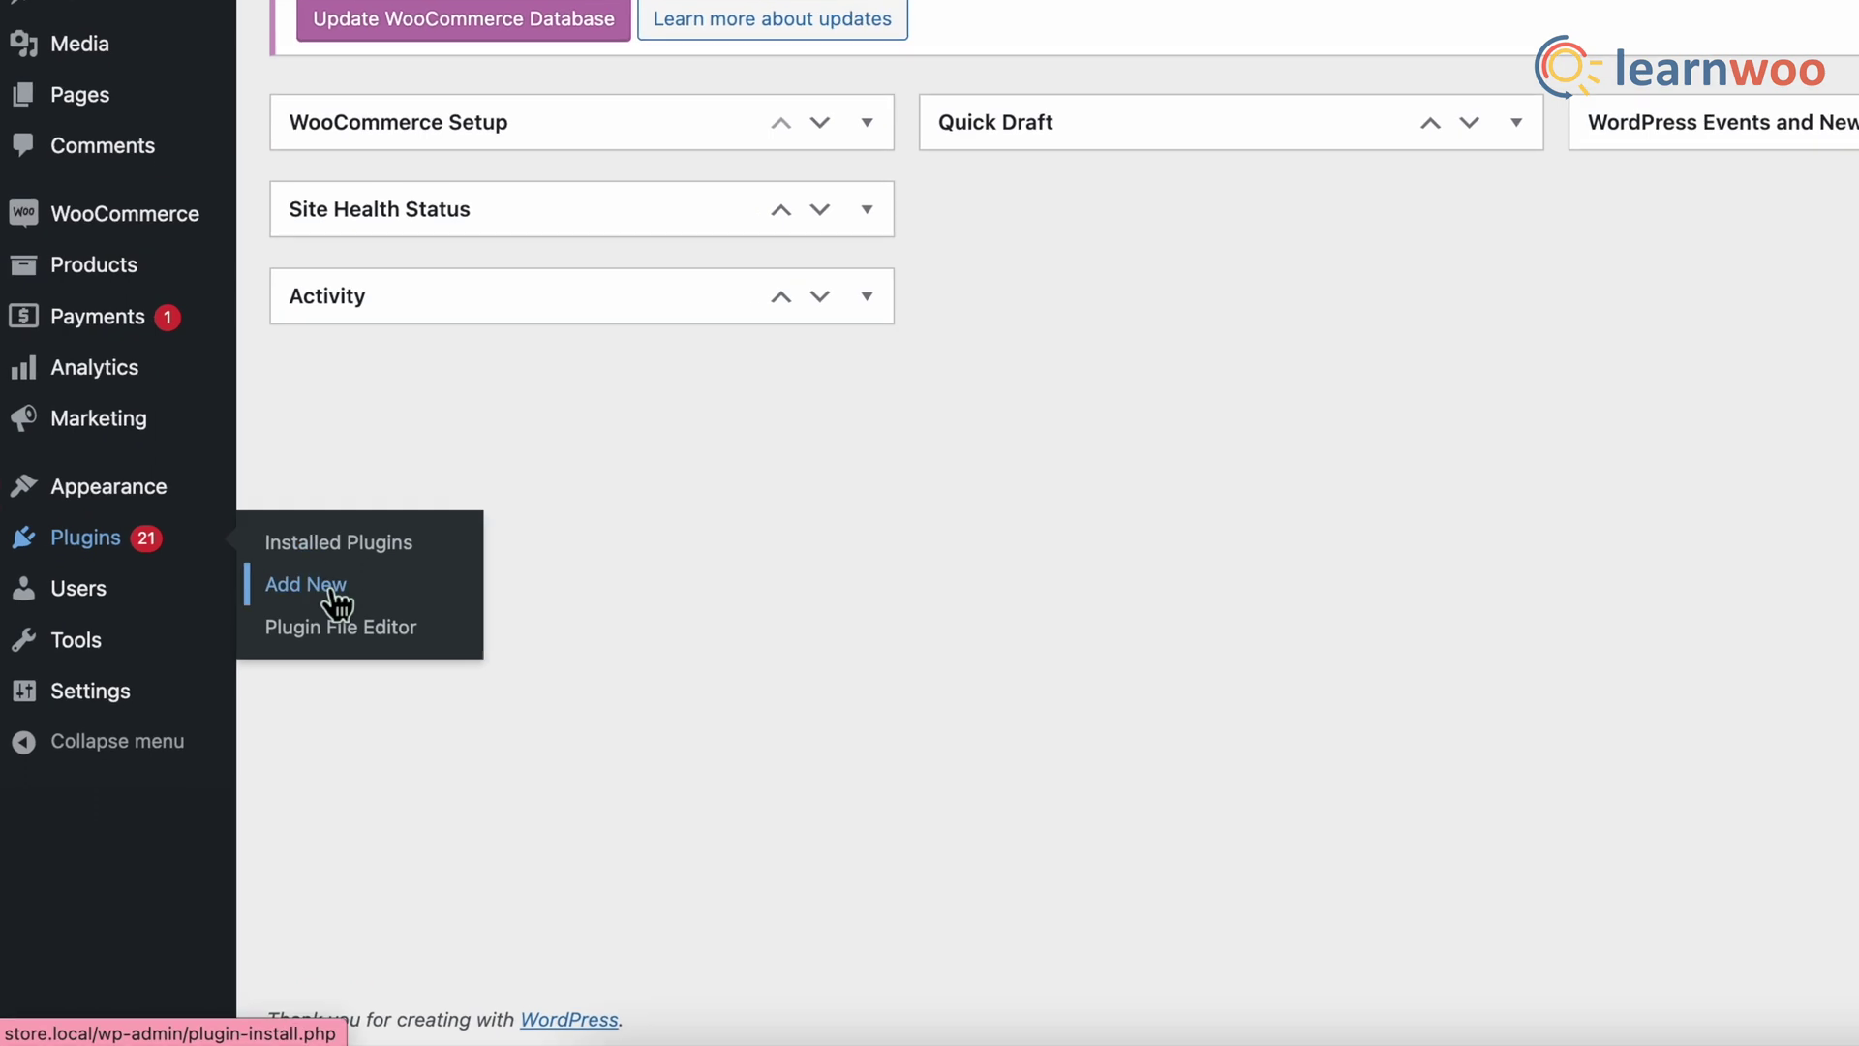
{"action": "left_click", "coordinate": [279, 634]}
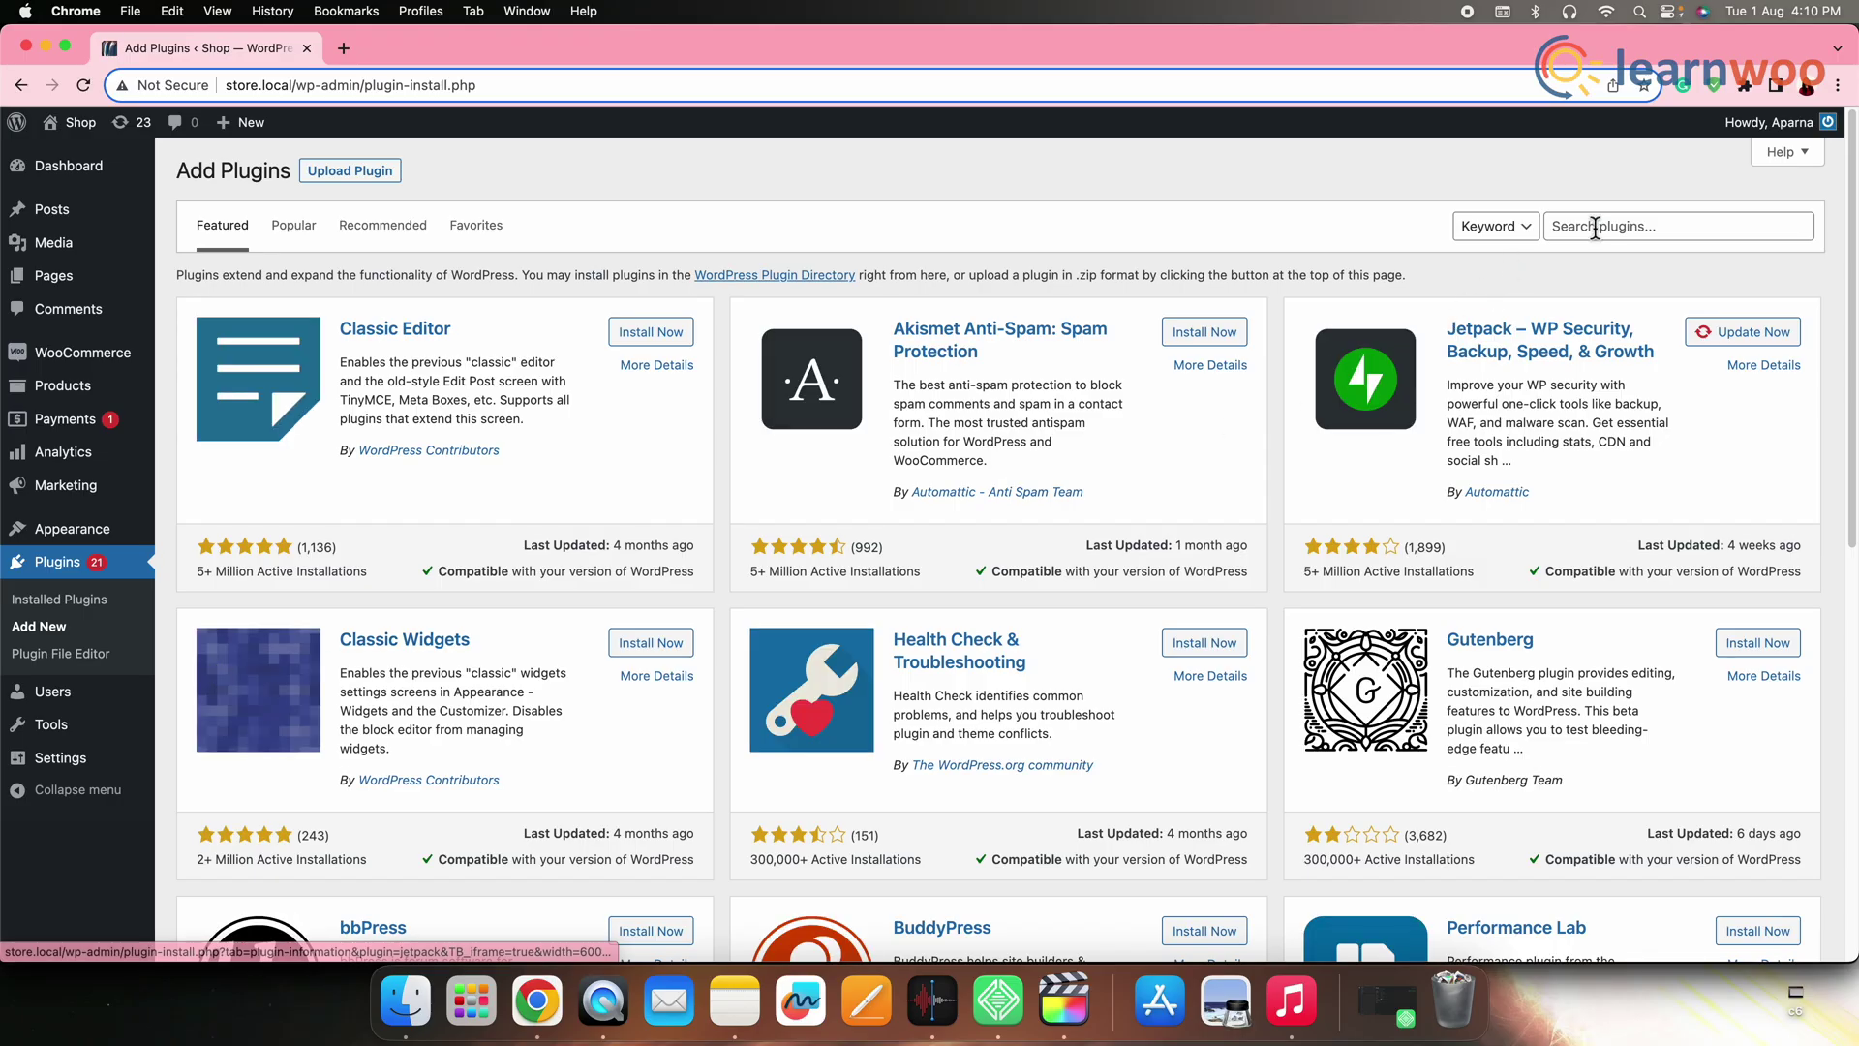
{"action": "left_click", "coordinate": [1596, 228]}
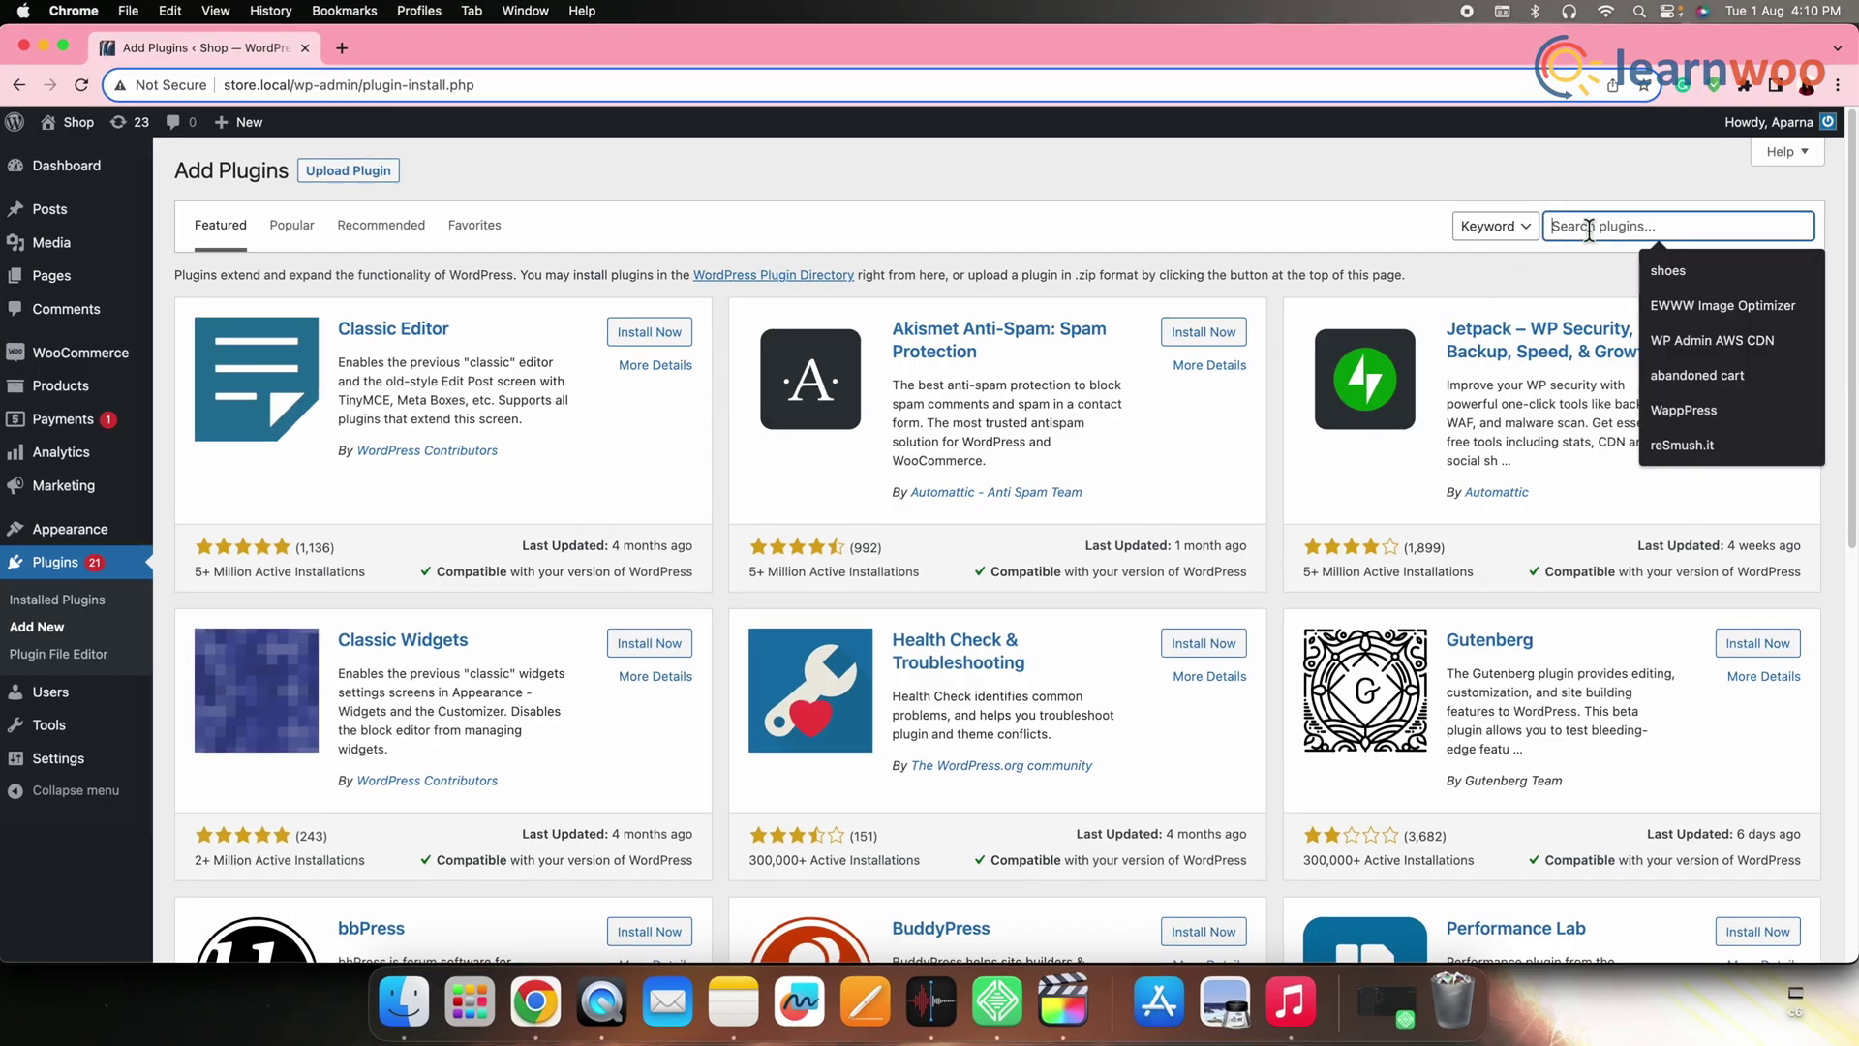
{"action": "type", "text": "Catalog "}
{"action": "type", "text": "Mode for W"}
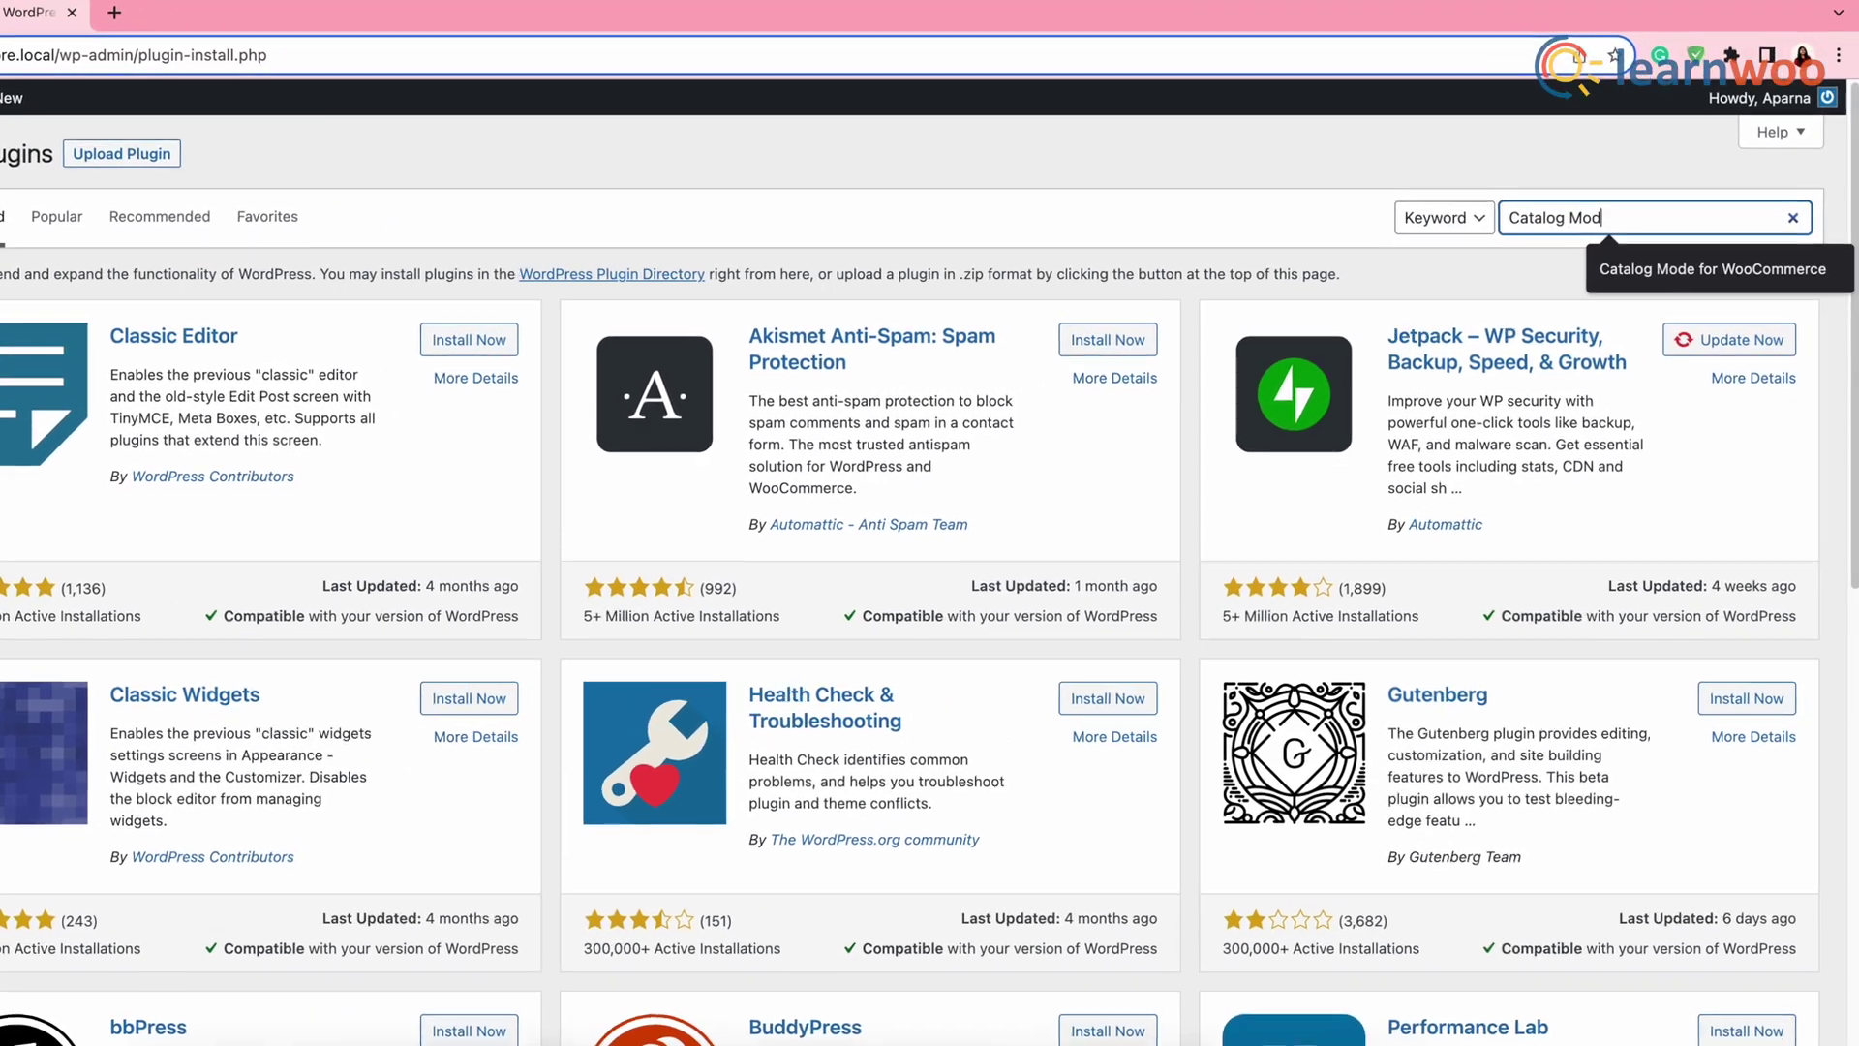
{"action": "type", "text": "ooCommerce"}
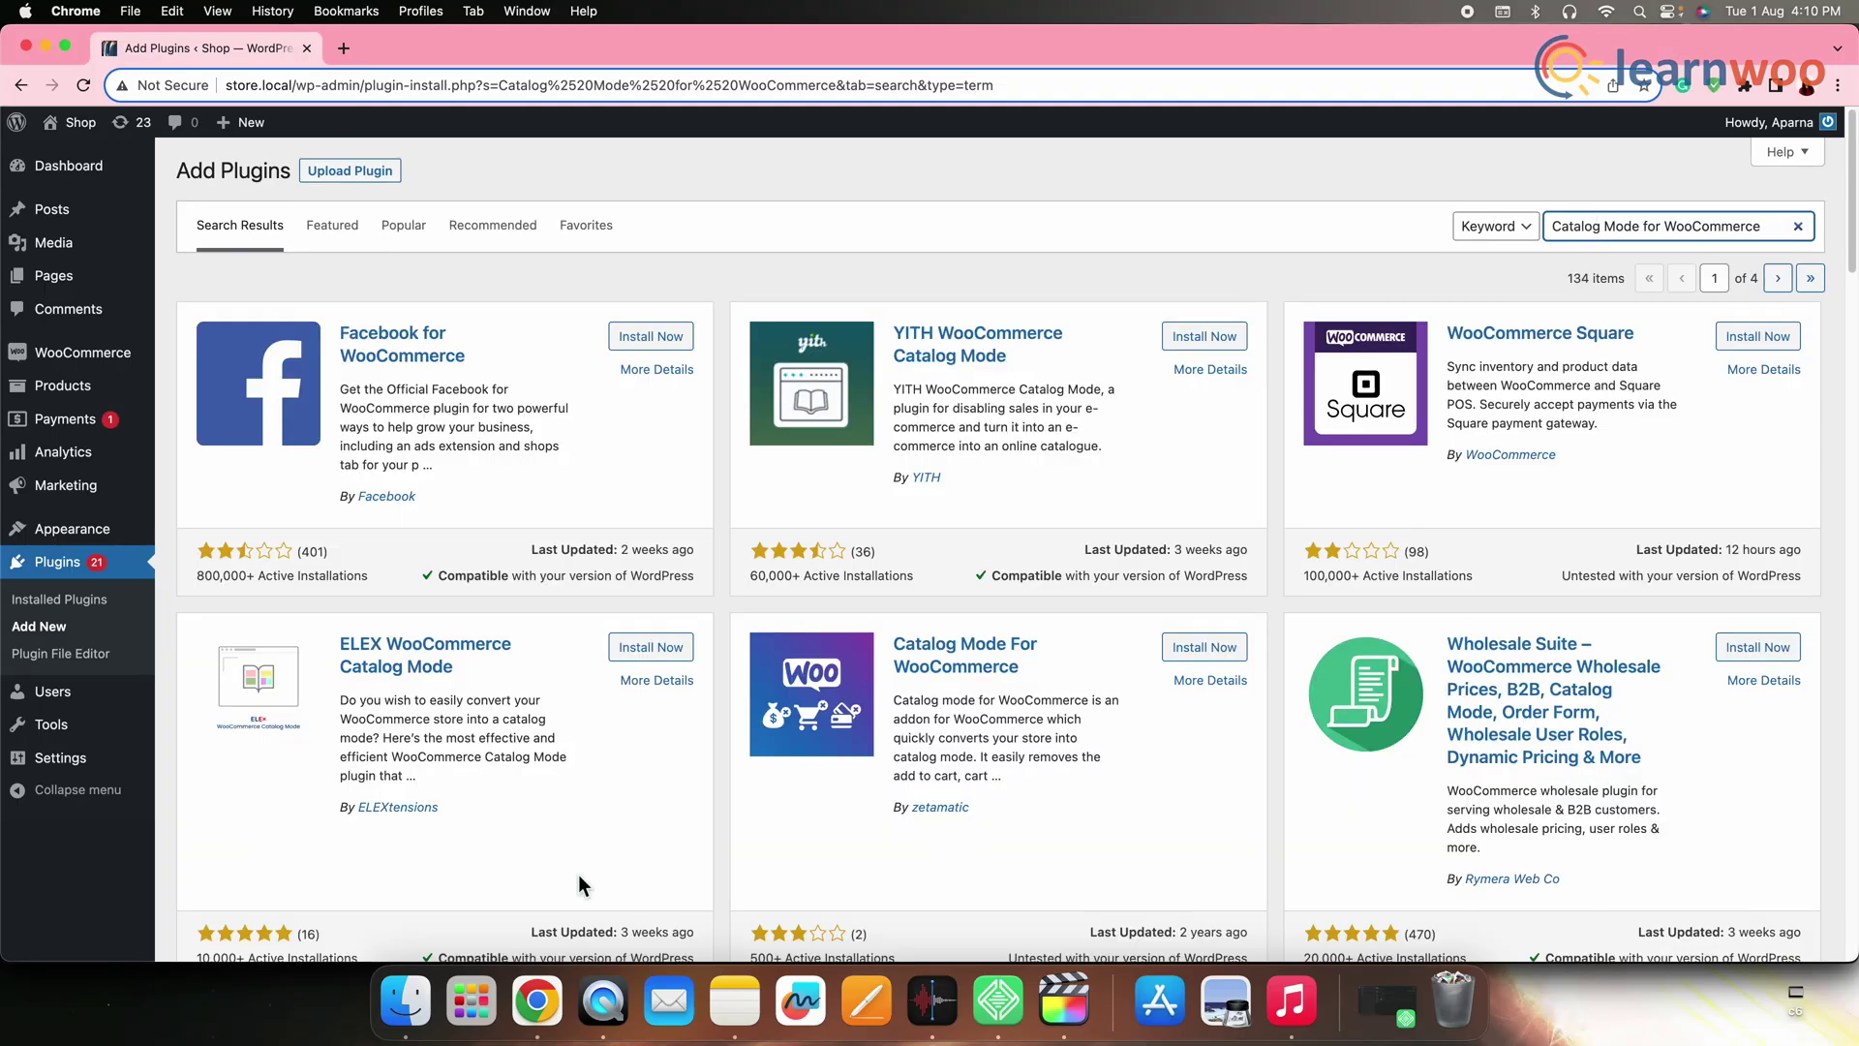
{"action": "scroll", "coordinate": [601, 829], "scroll_direction": "down", "scroll_amount": 2}
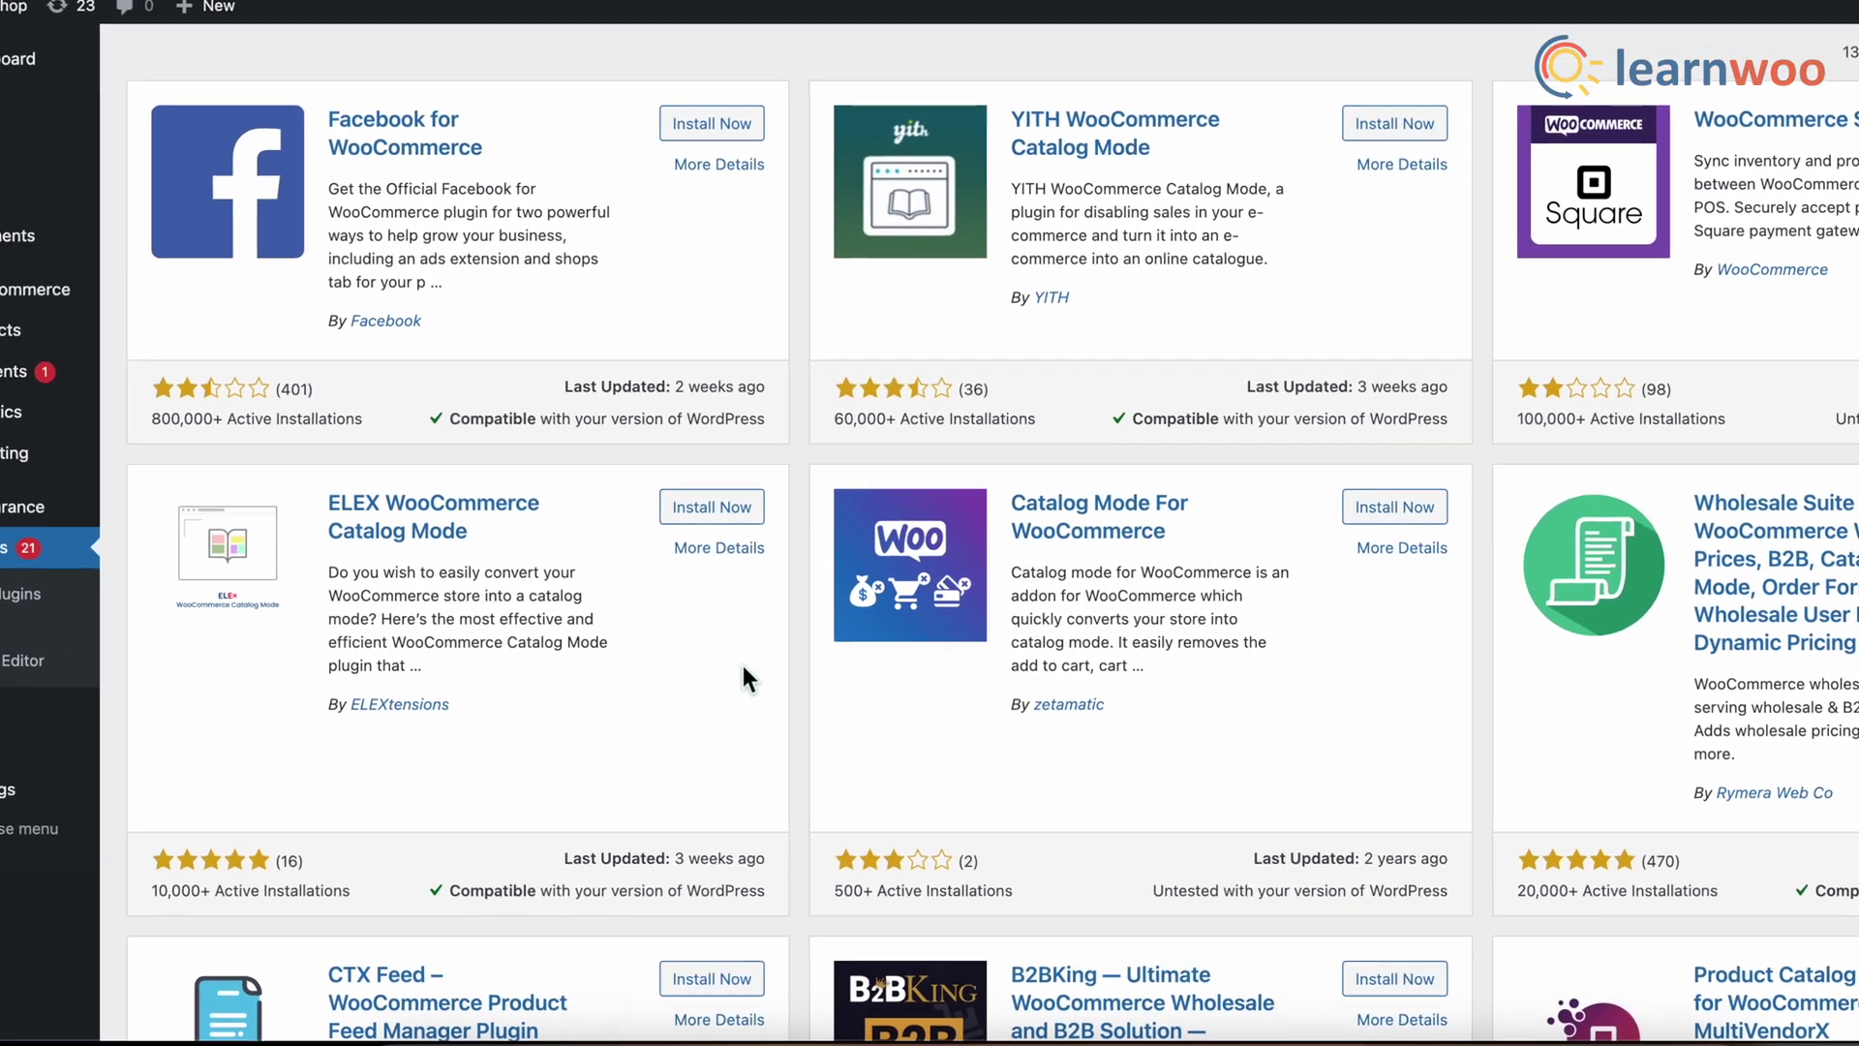
{"action": "left_click", "coordinate": [733, 514]}
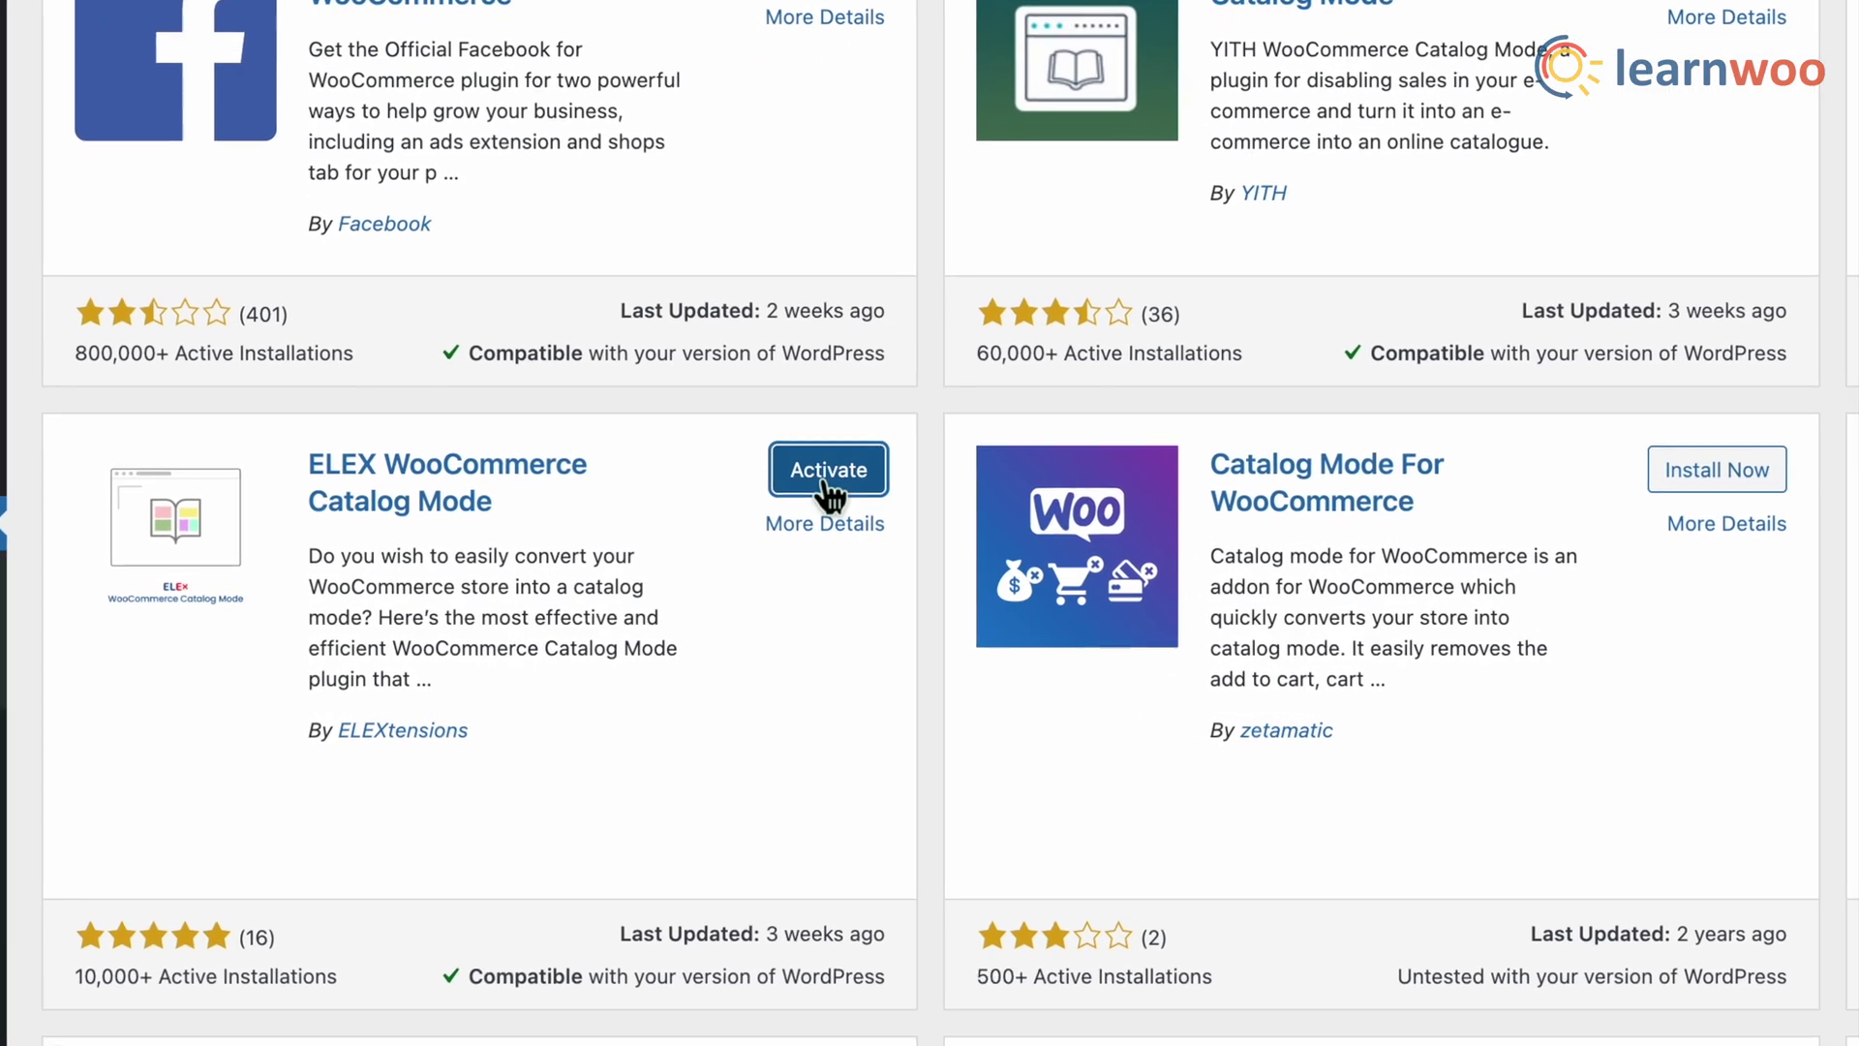
{"action": "left_click", "coordinate": [841, 475]}
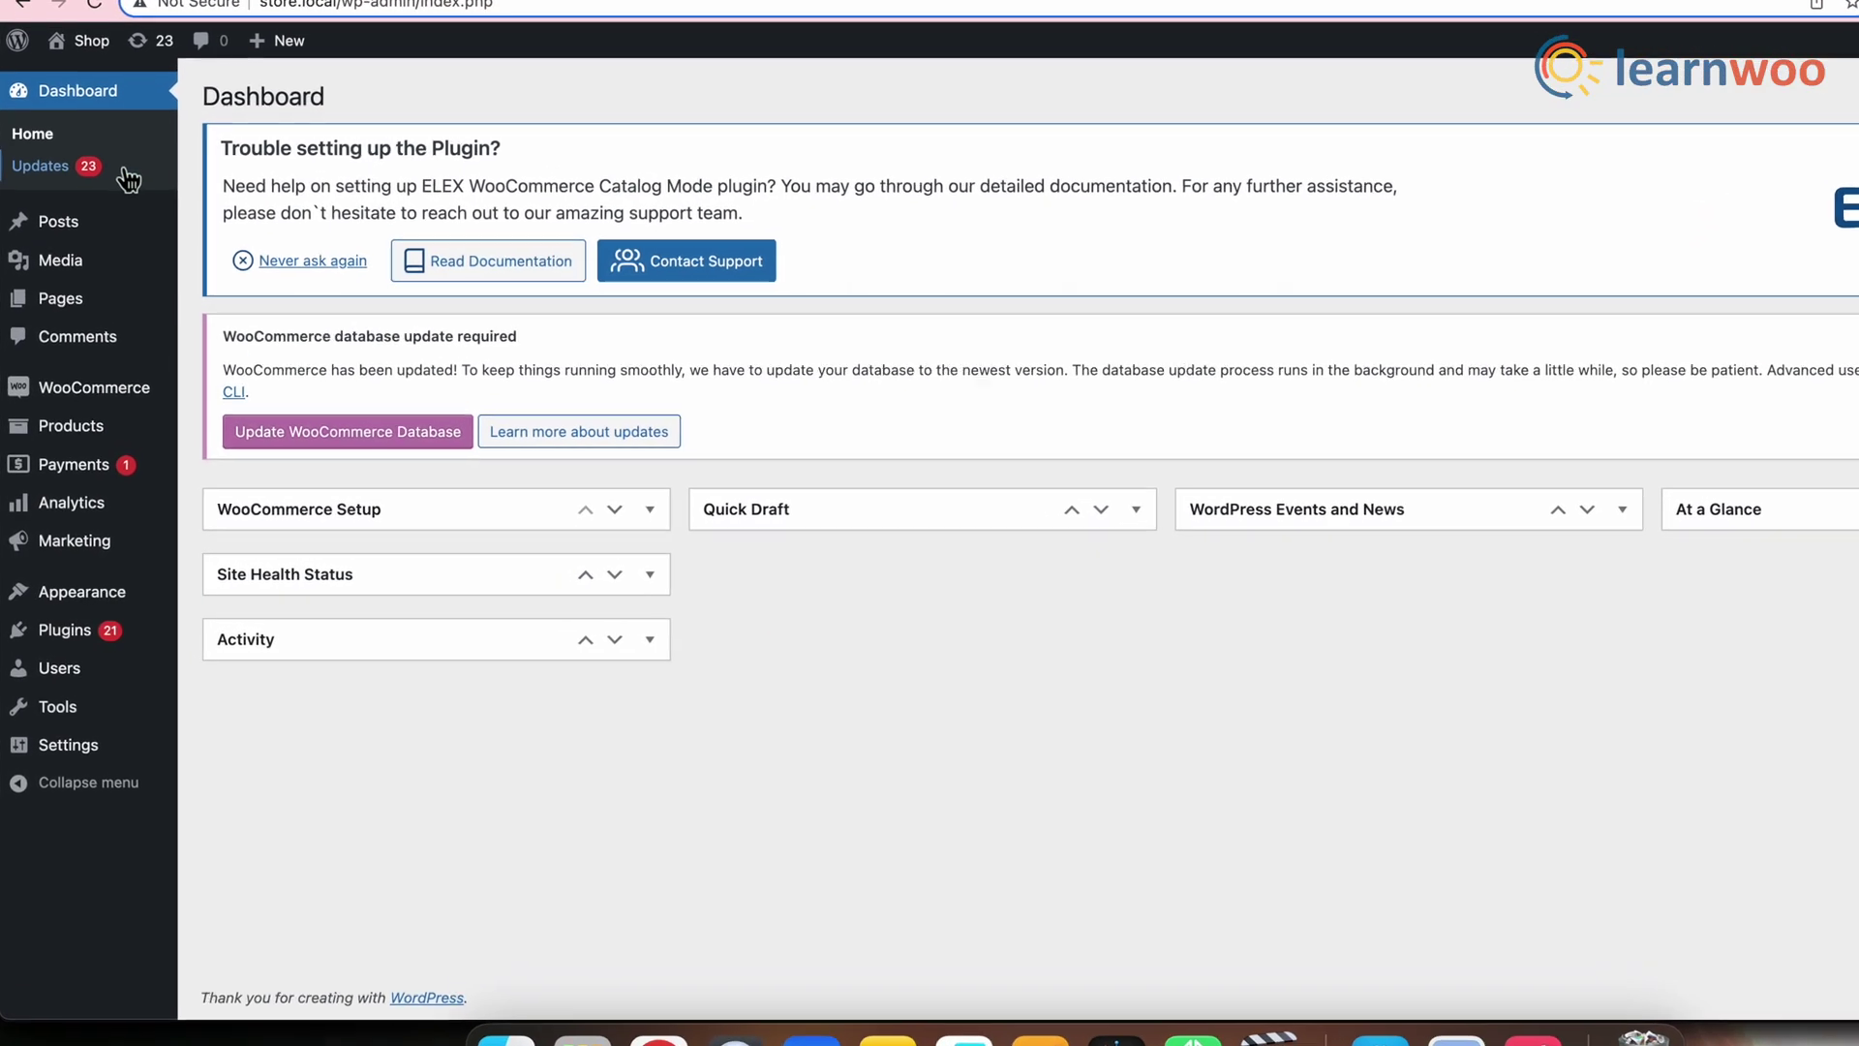
In WooCommerce > Catalog Mode, remove Add to Cart on Shop and Product pages with 'Coming Soon!' text, and save
{"action": "mouse_move", "coordinate": [99, 392]}
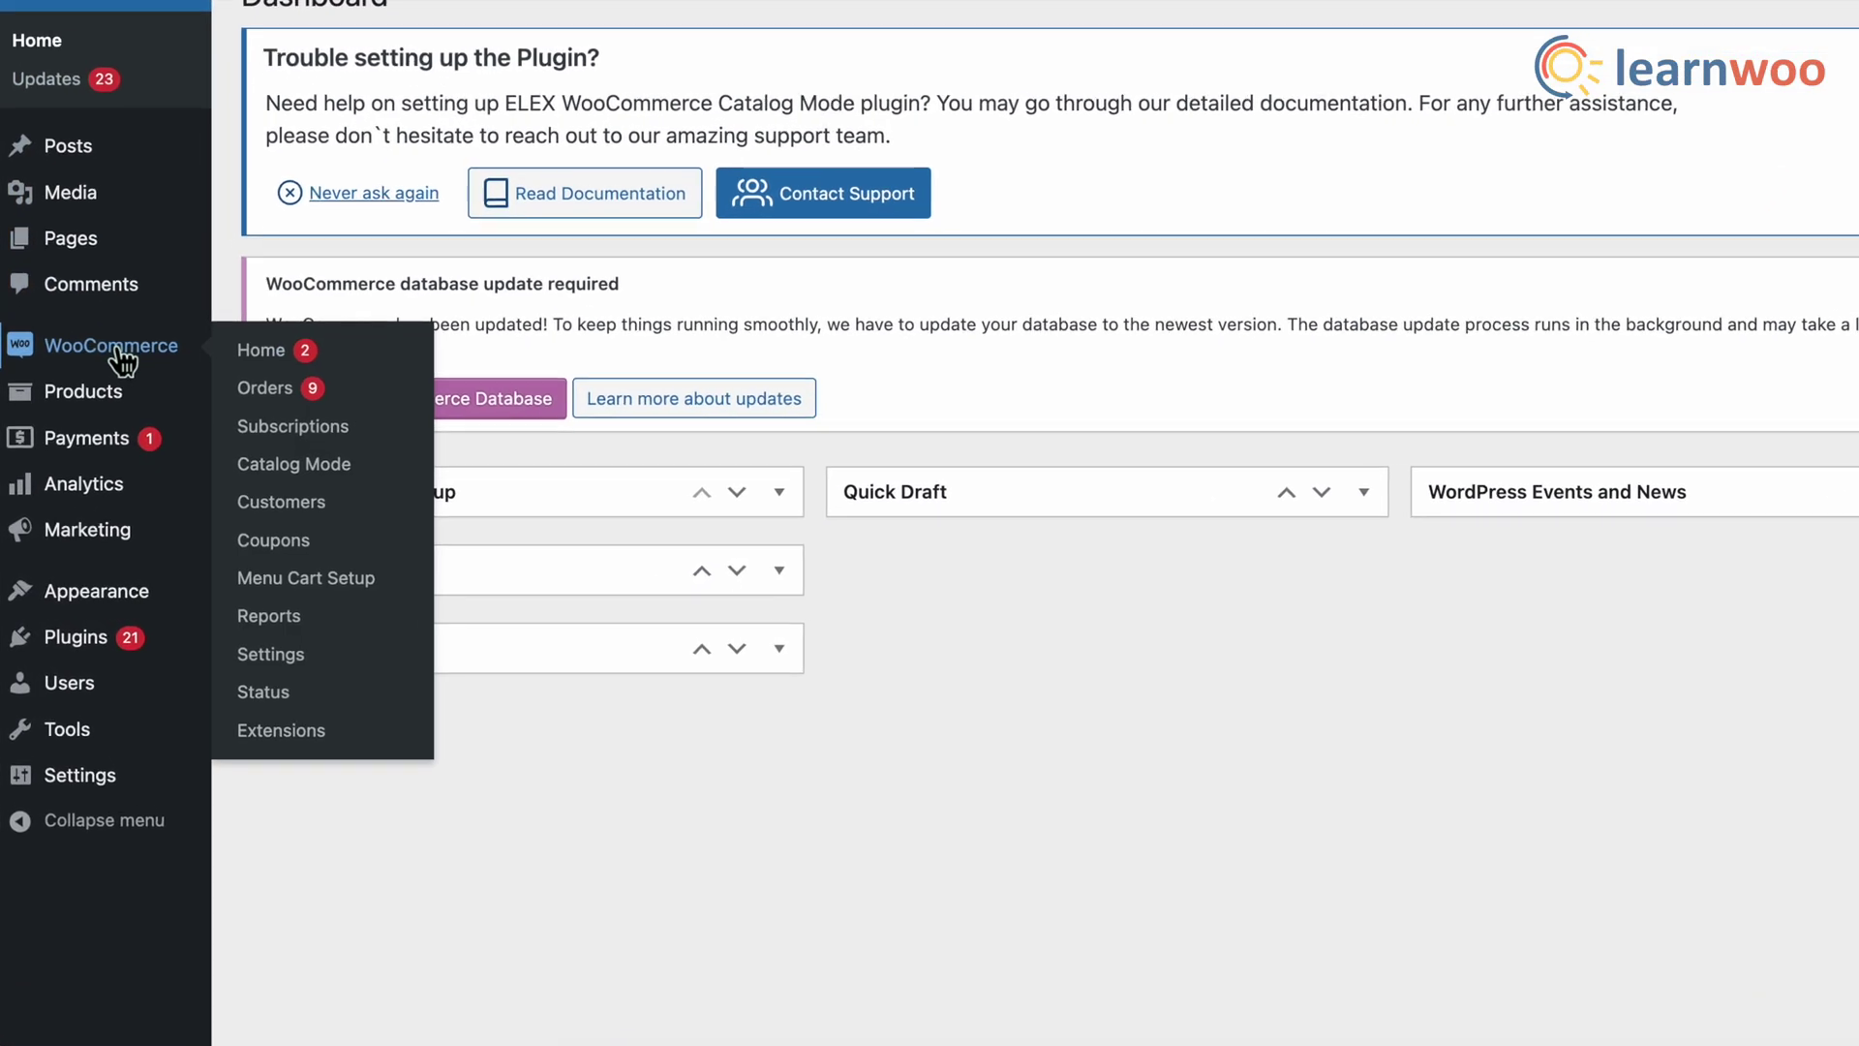
{"action": "left_click", "coordinate": [341, 444]}
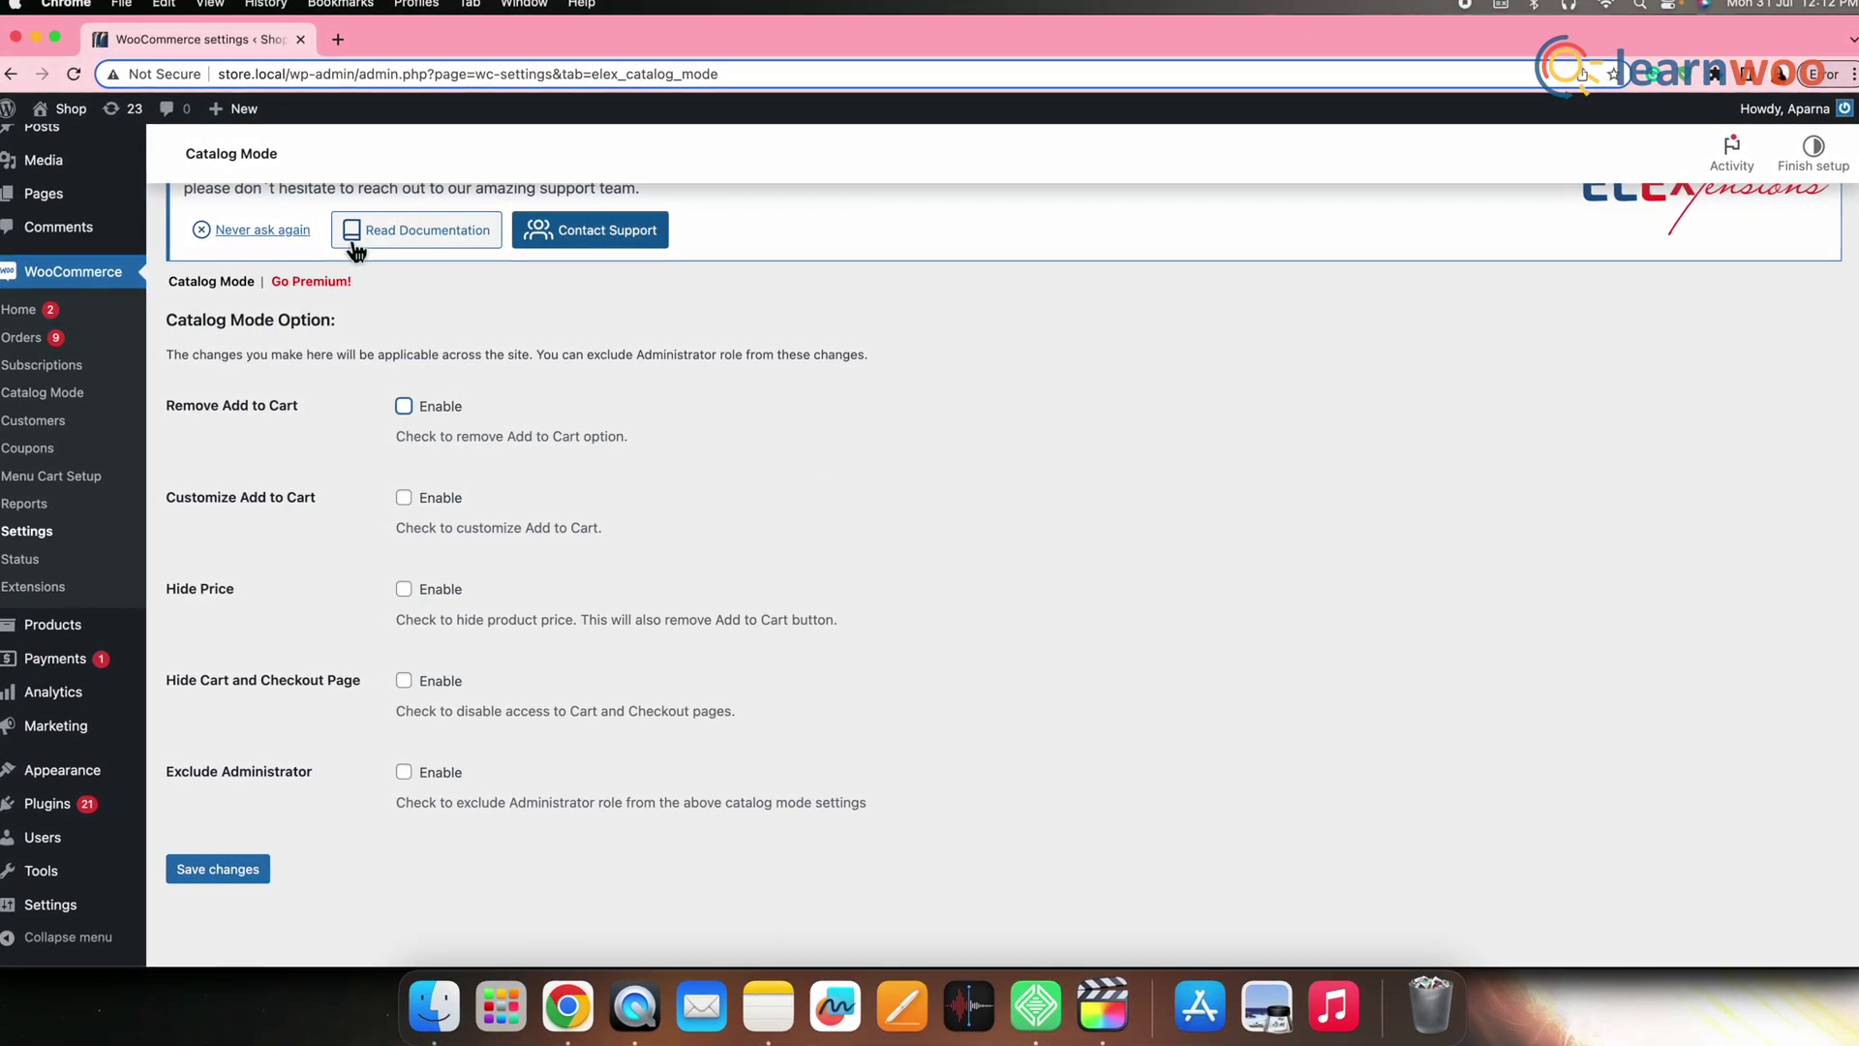
{"action": "left_click", "coordinate": [400, 404]}
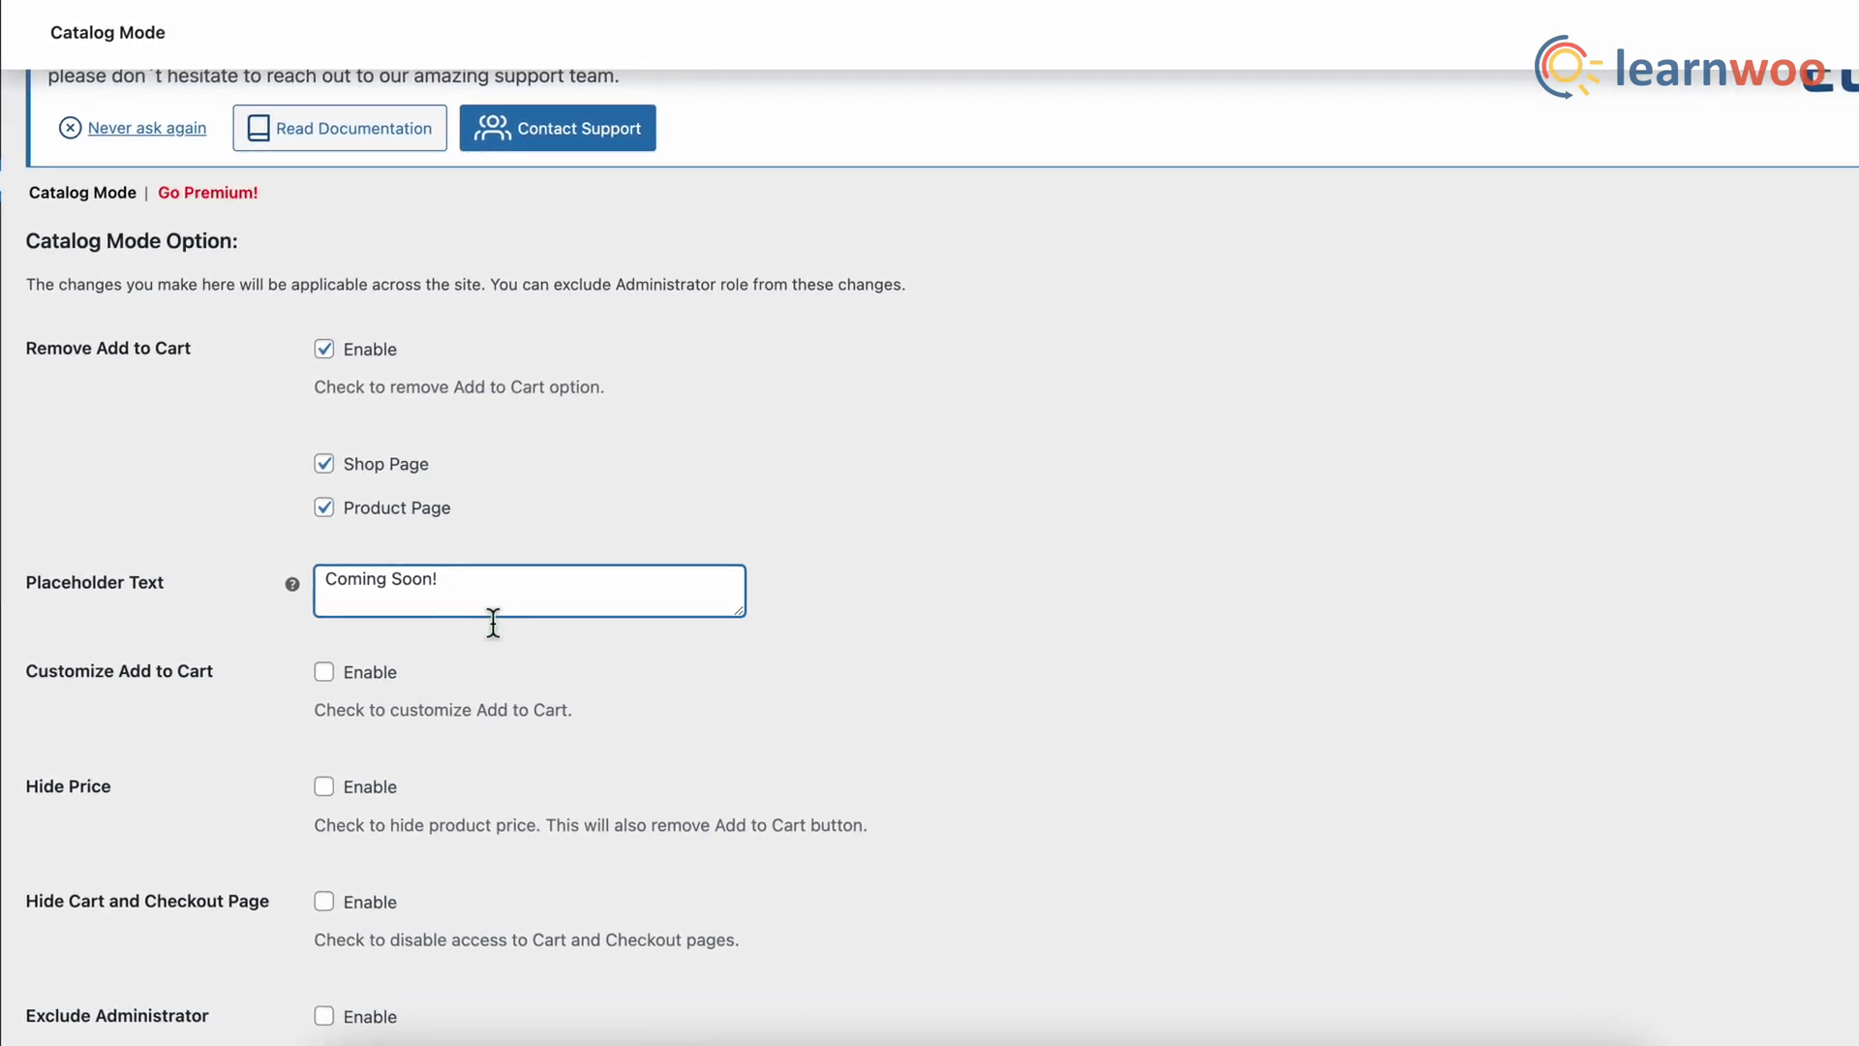
{"action": "scroll", "coordinate": [403, 674], "scroll_direction": "down", "scroll_amount": 5}
{"action": "left_click", "coordinate": [112, 925]}
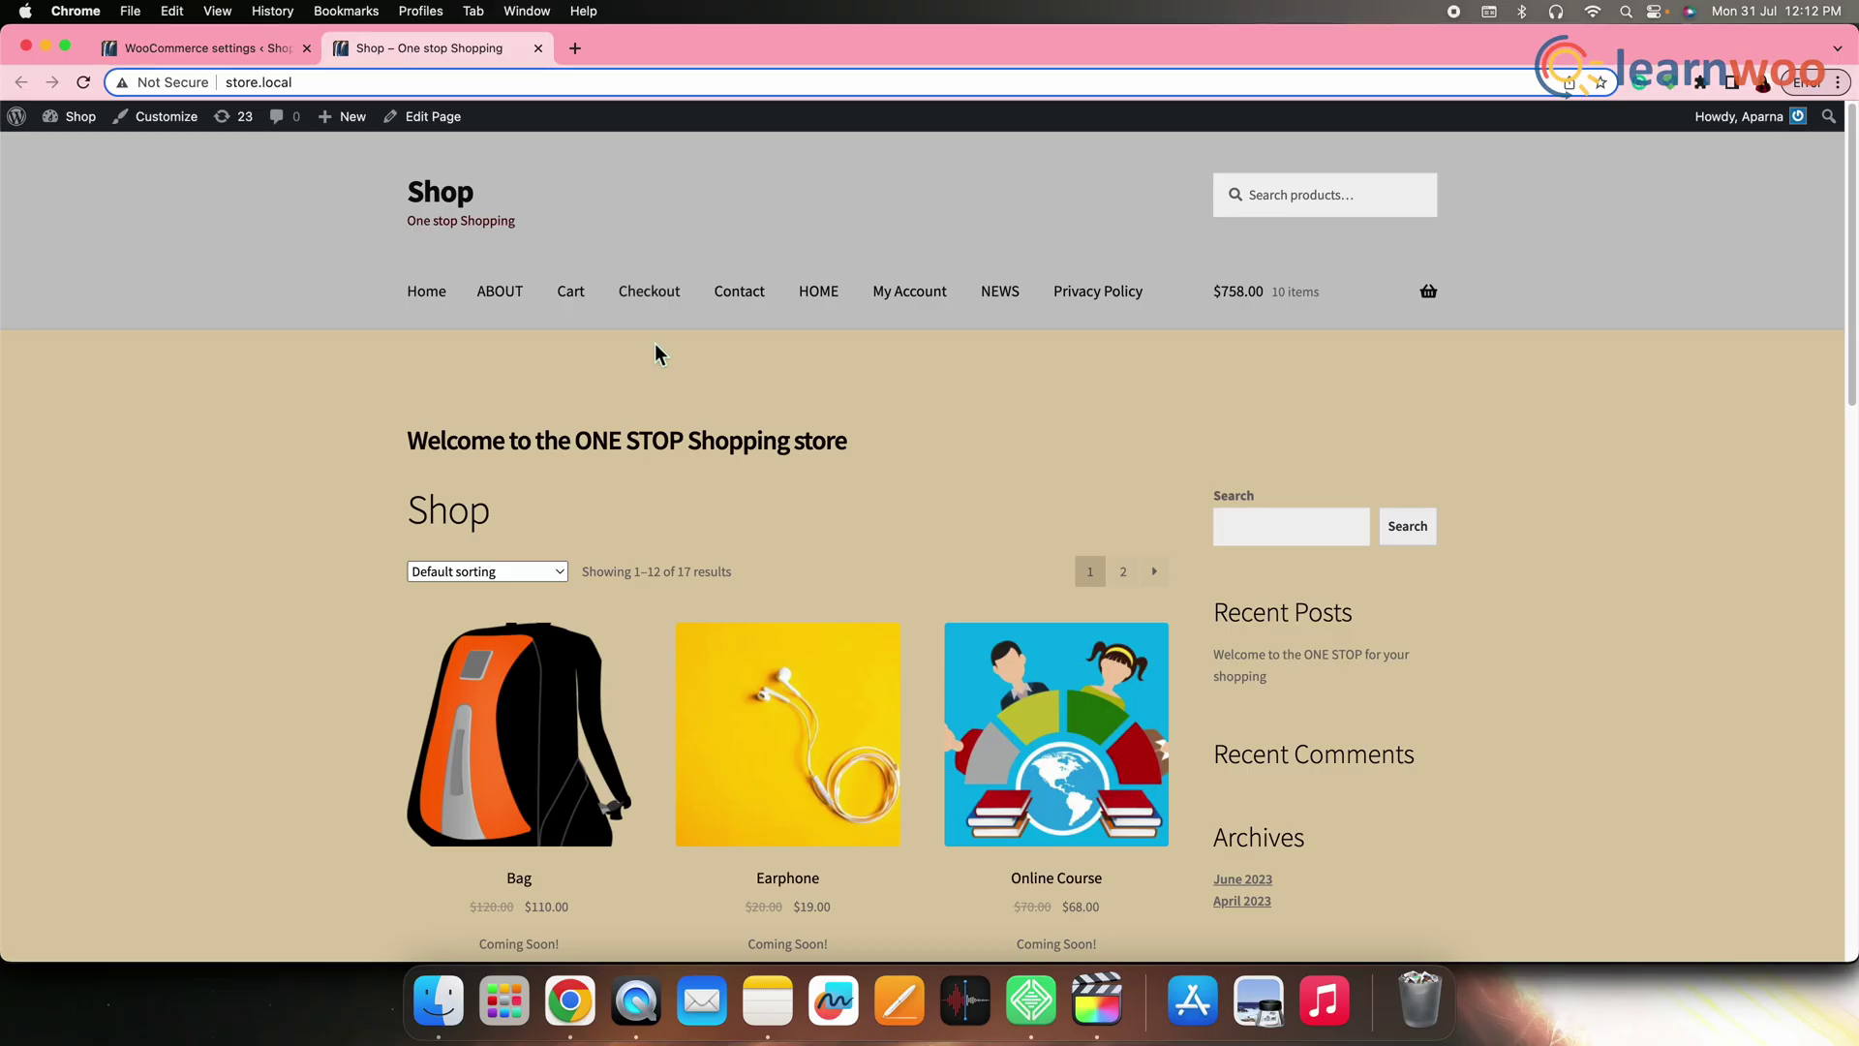
Scroll the Shop page to check the 'Coming Soon!' labels under the products
{"action": "scroll", "coordinate": [860, 555], "scroll_direction": "down", "scroll_amount": 5}
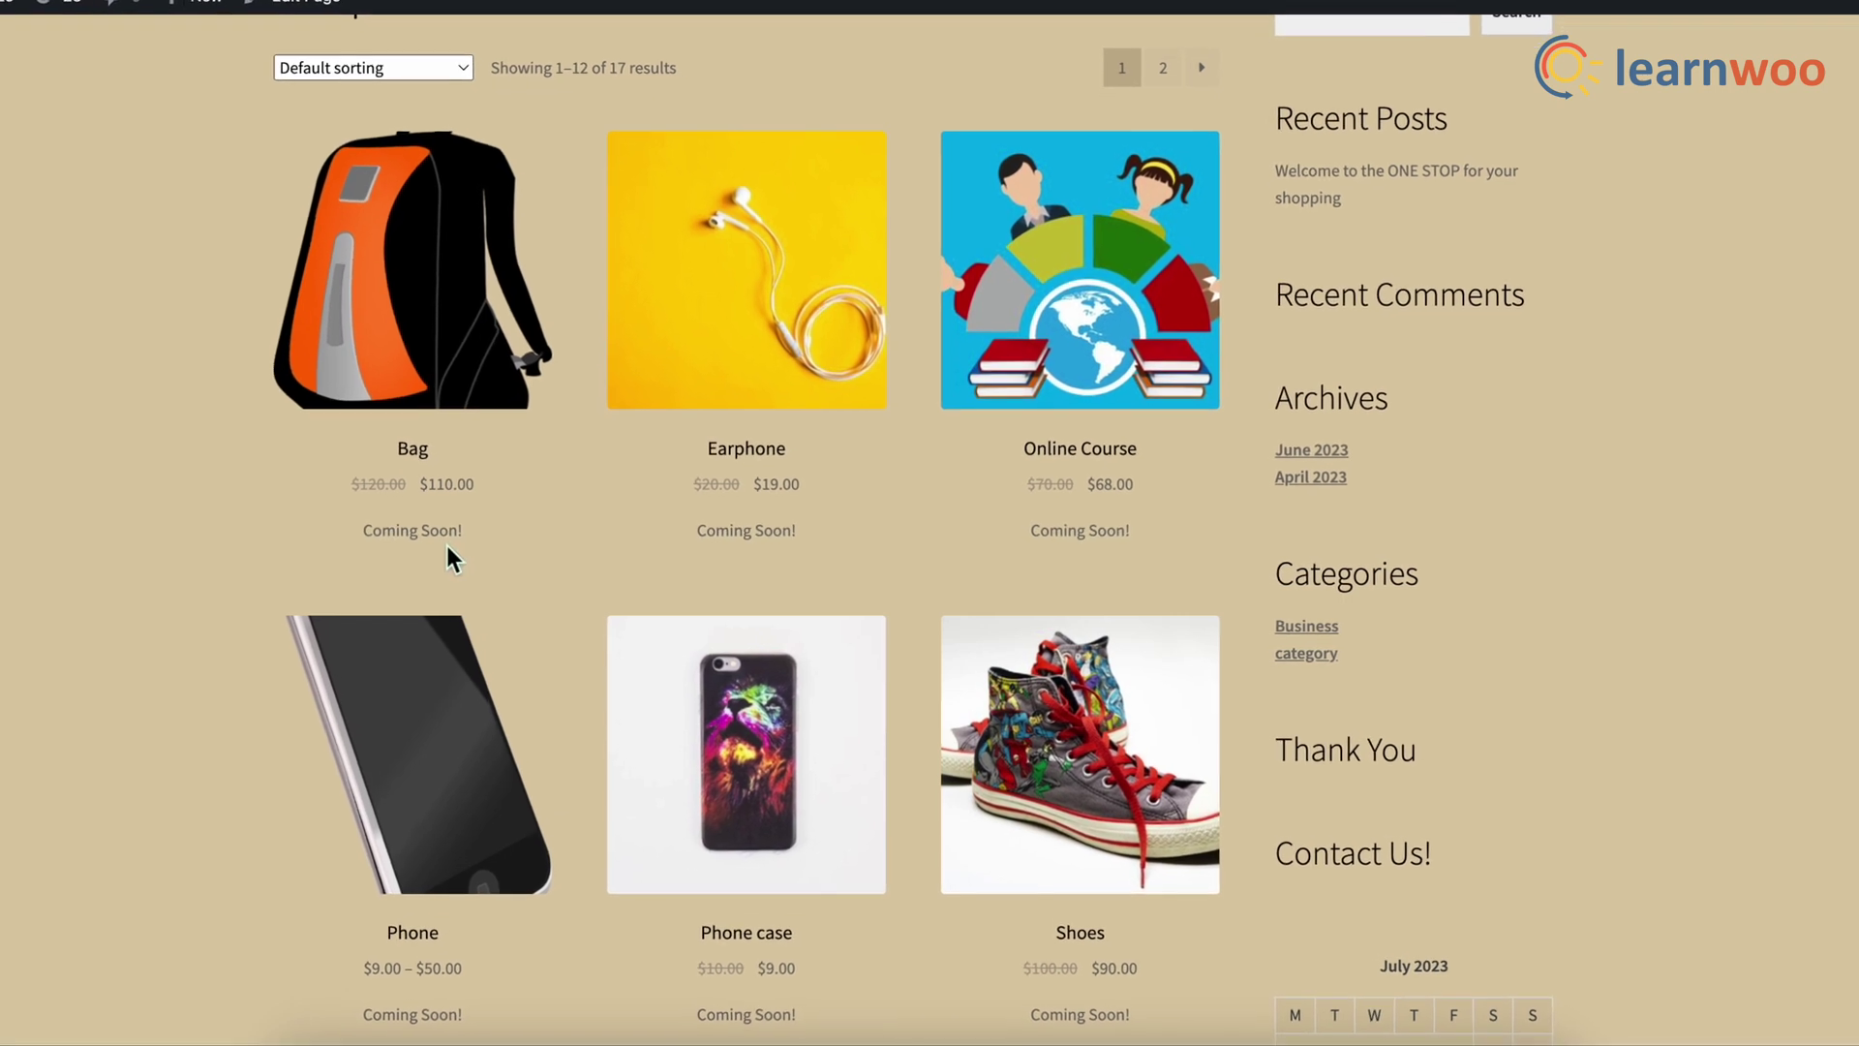
{"action": "scroll", "coordinate": [1025, 536], "scroll_direction": "down", "scroll_amount": 4}
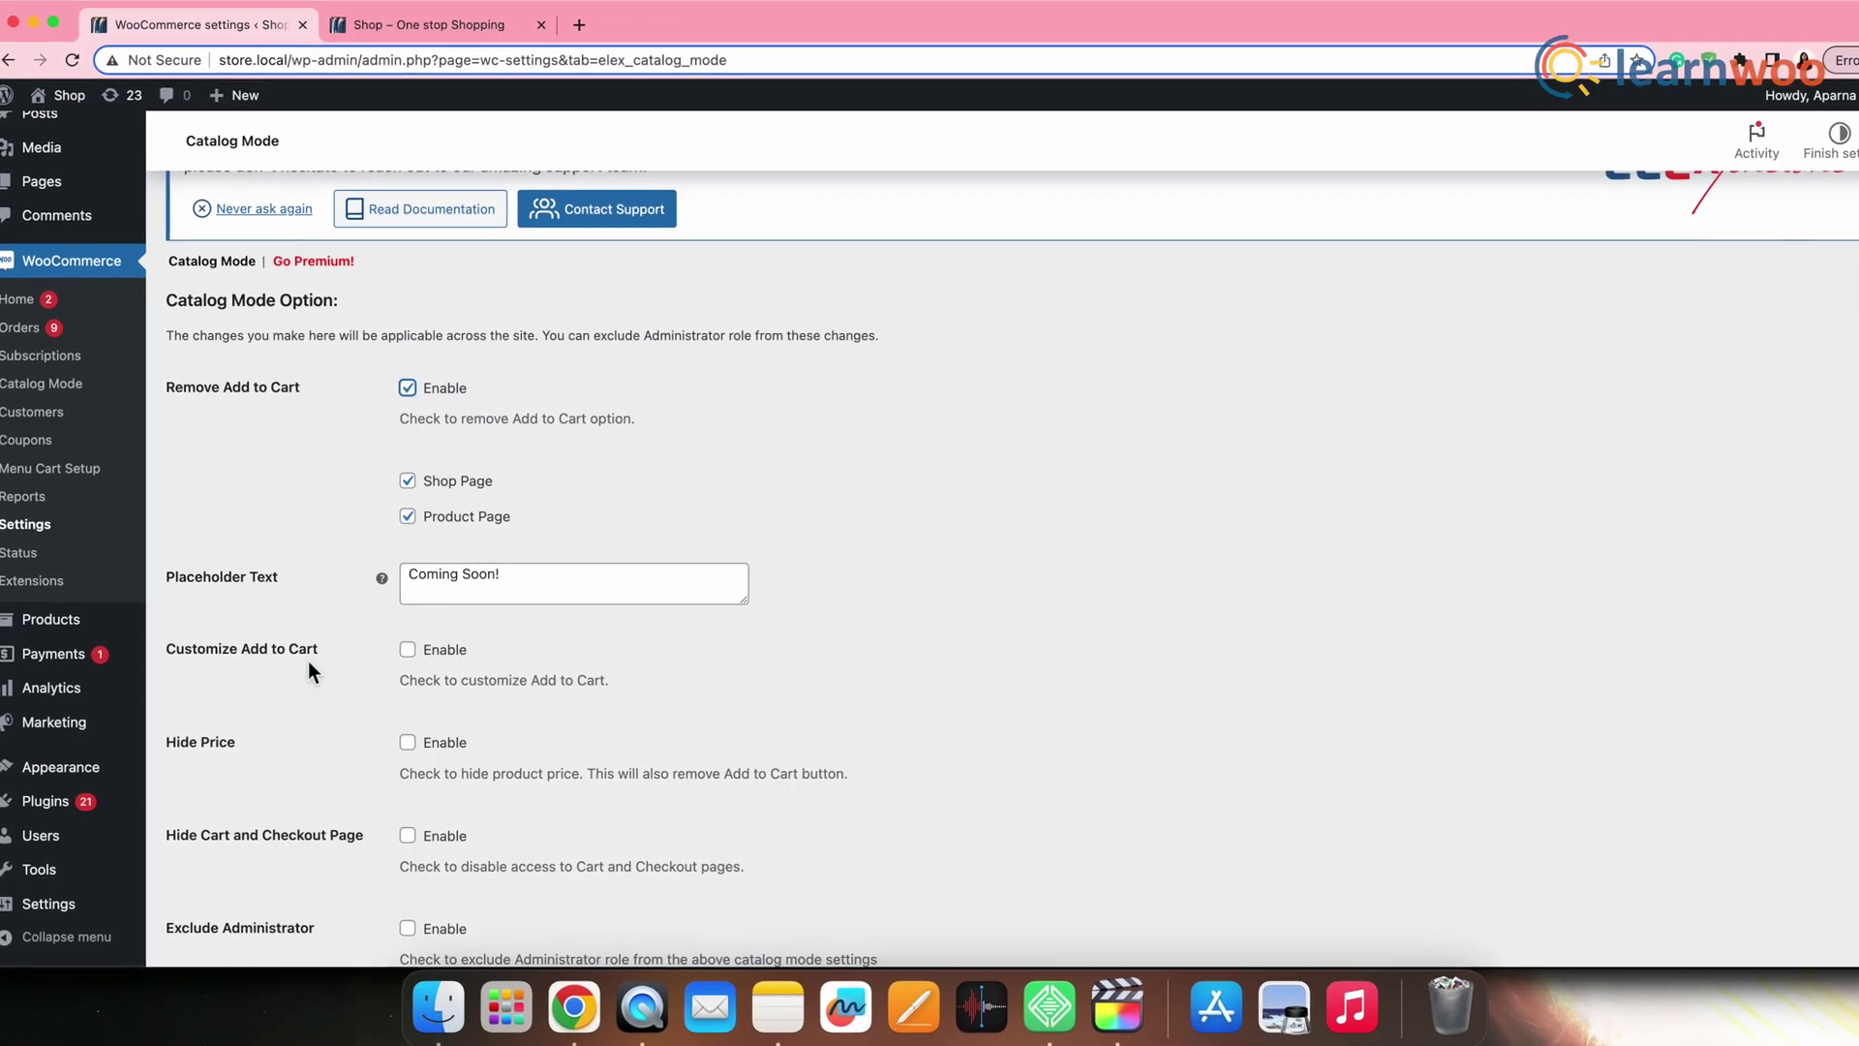
Replace Remove Add to Cart with Customize Add to Cart, using 'Request a Quote' text and a Google Forms link
{"action": "left_click", "coordinate": [408, 376]}
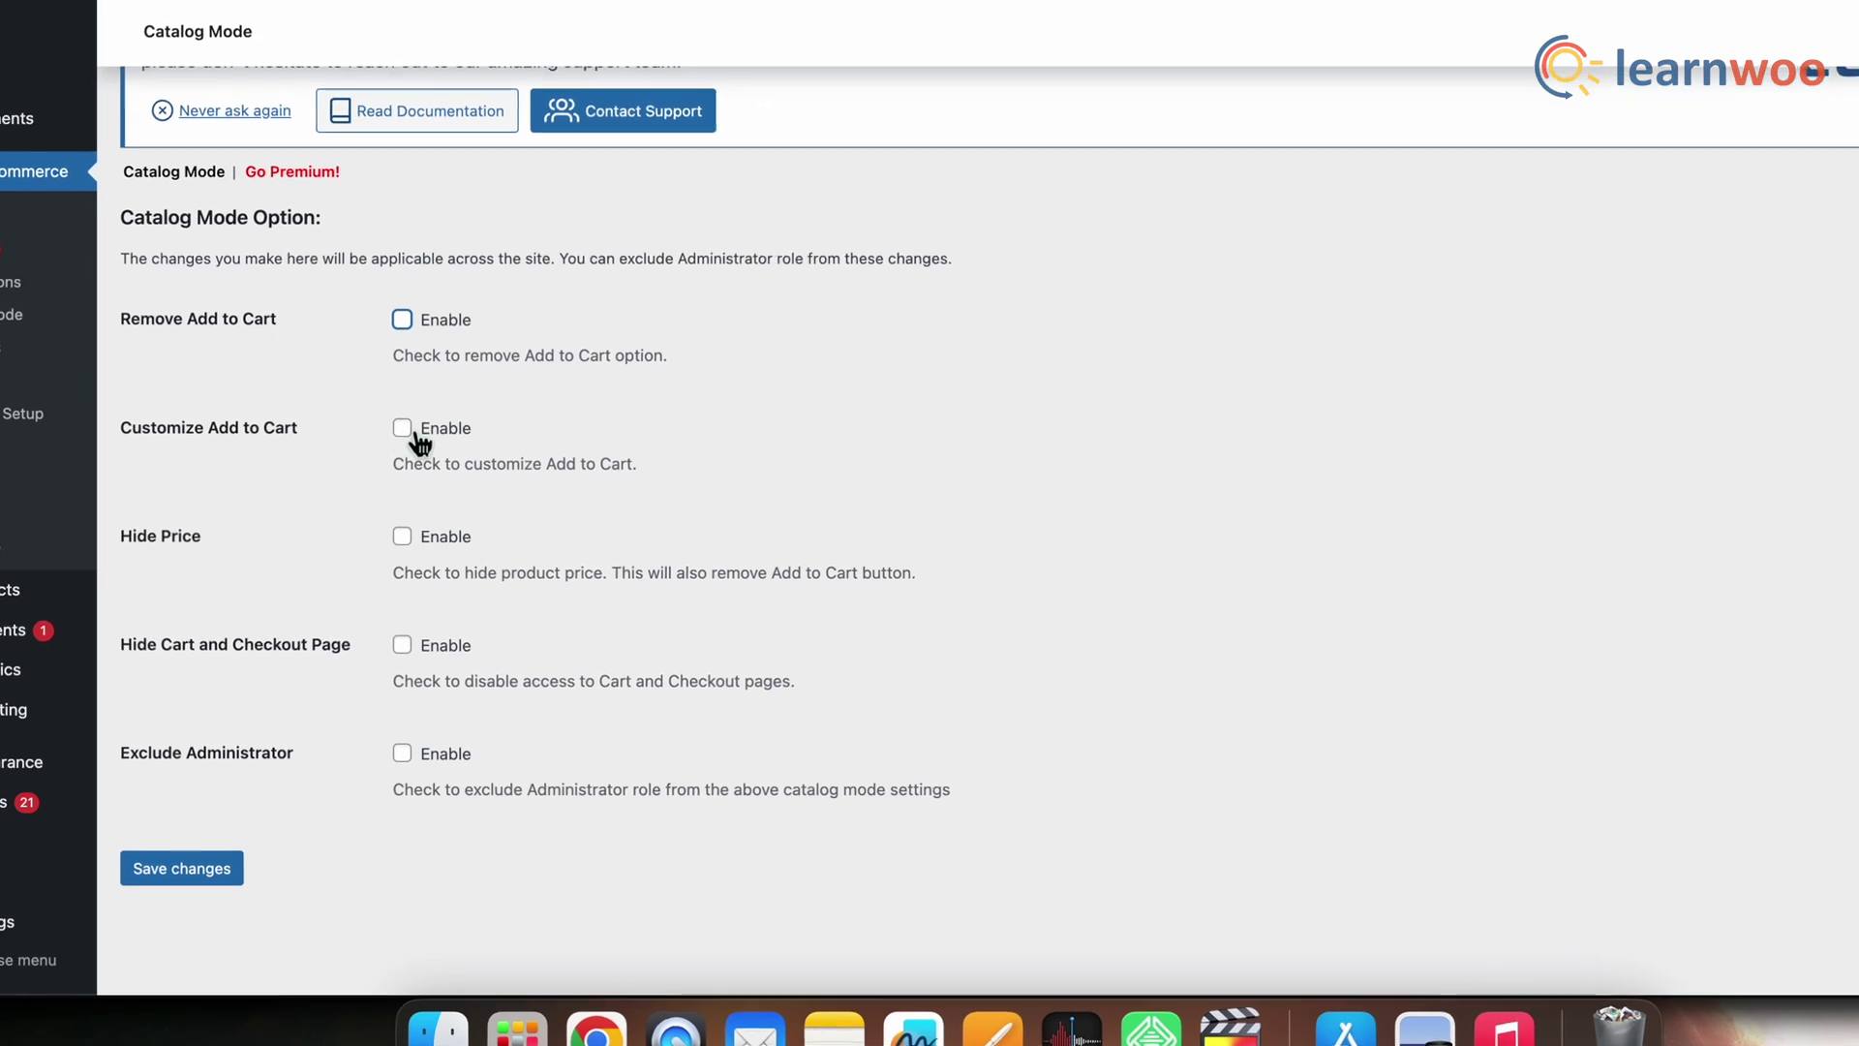
{"action": "left_click", "coordinate": [405, 436]}
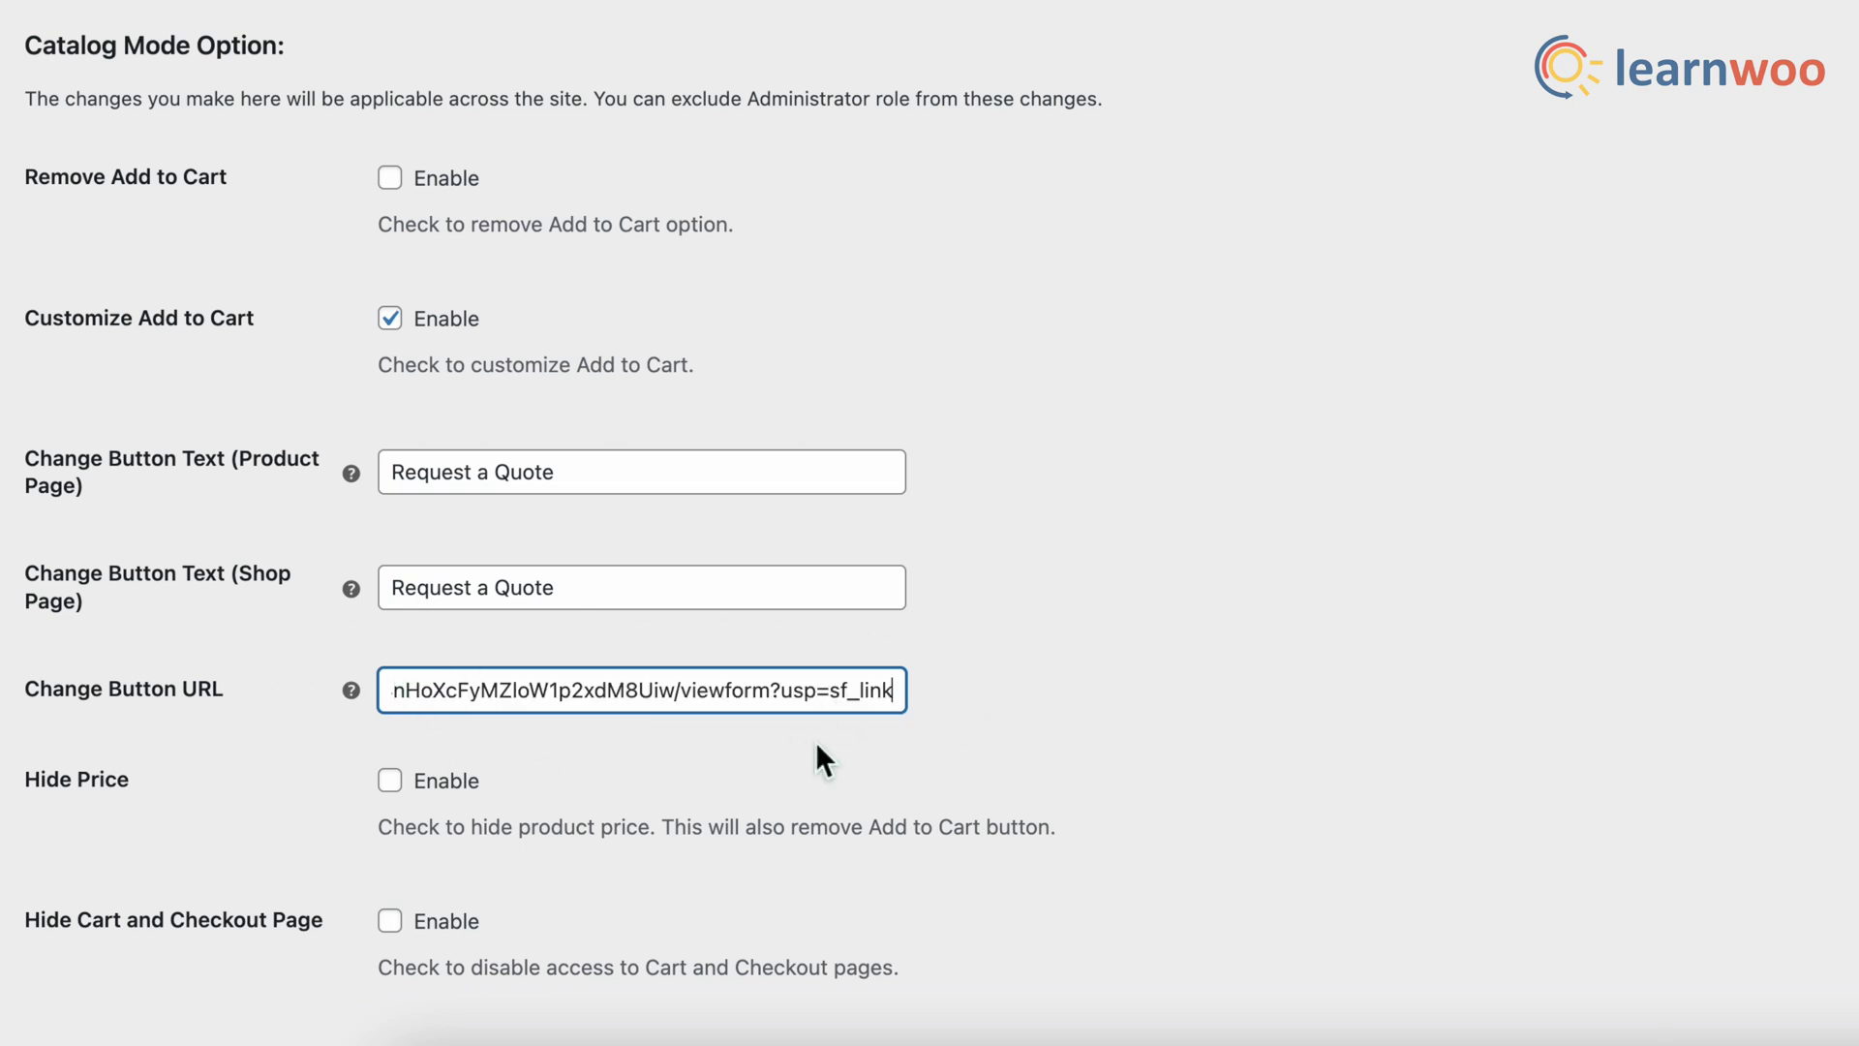
{"action": "scroll", "coordinate": [985, 674], "scroll_direction": "down", "scroll_amount": 3}
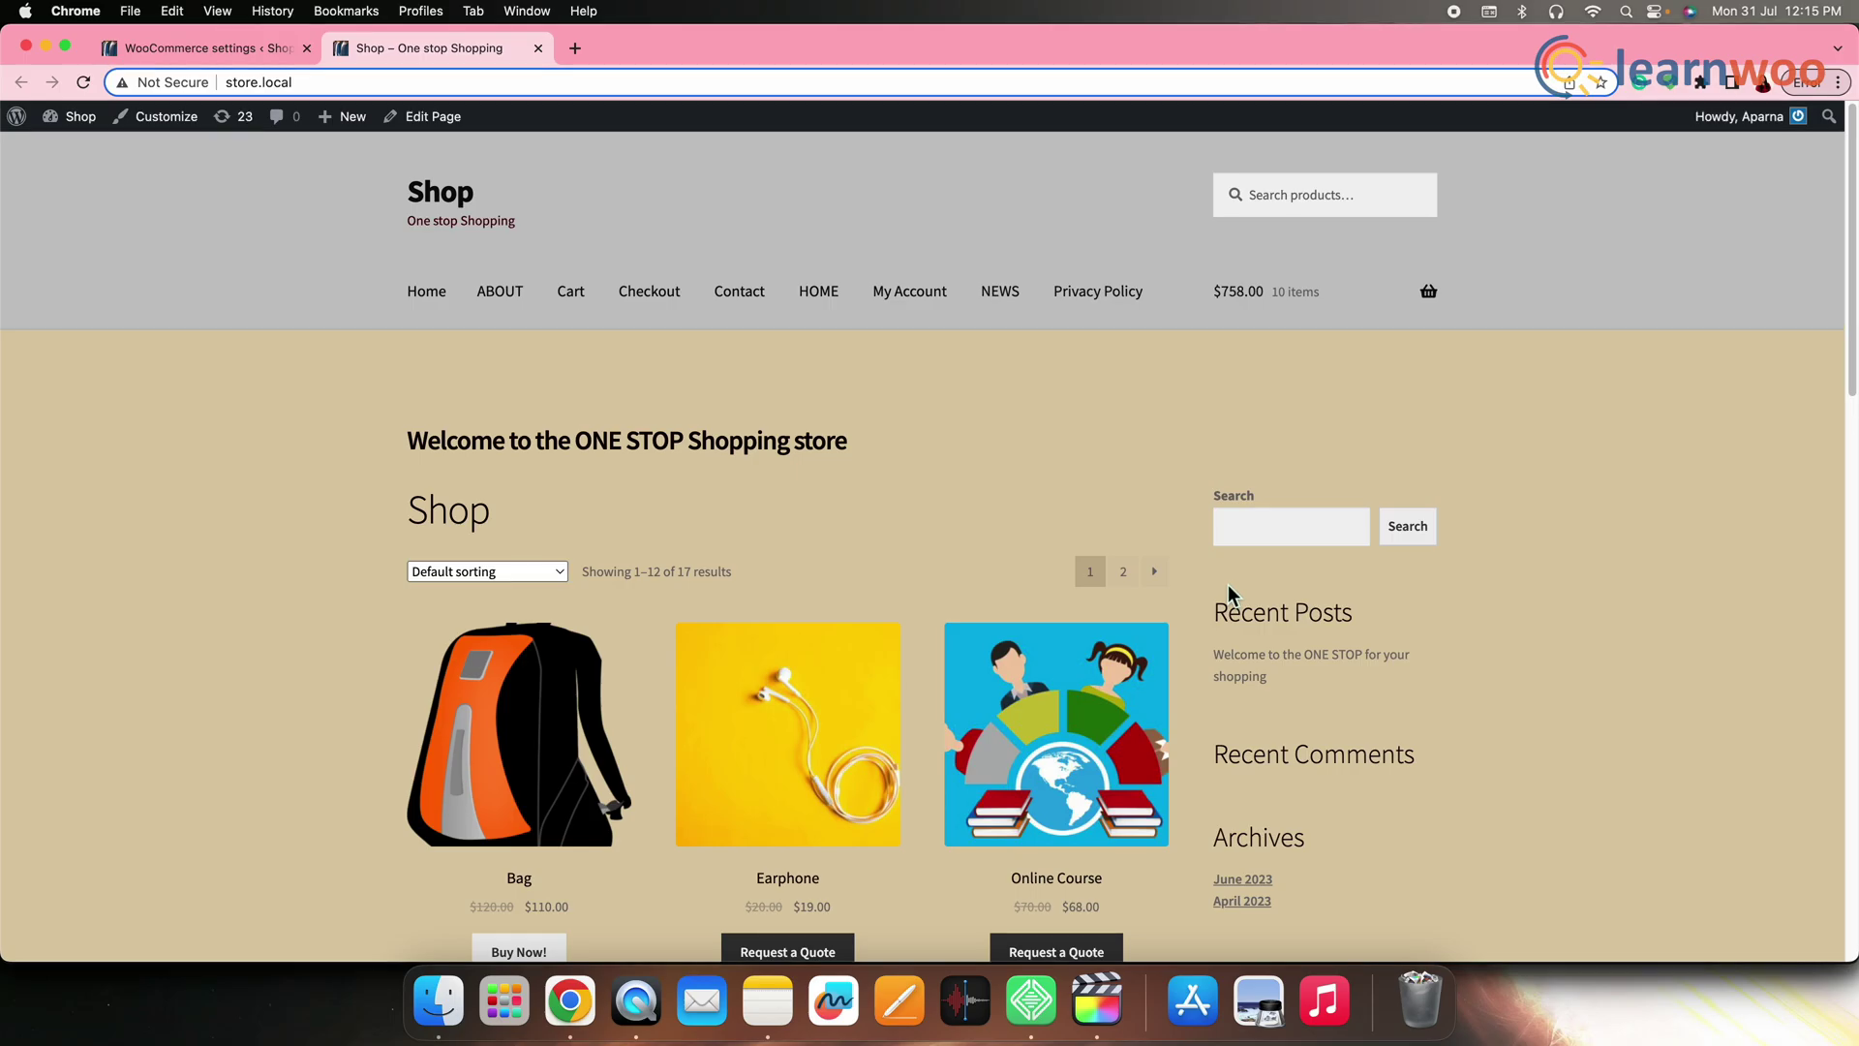
Scroll the Shop products and try the Request a Quote button on Shoes
{"action": "scroll", "coordinate": [1228, 584], "scroll_direction": "down", "scroll_amount": 5}
{"action": "scroll", "coordinate": [1233, 590], "scroll_direction": "down", "scroll_amount": 1}
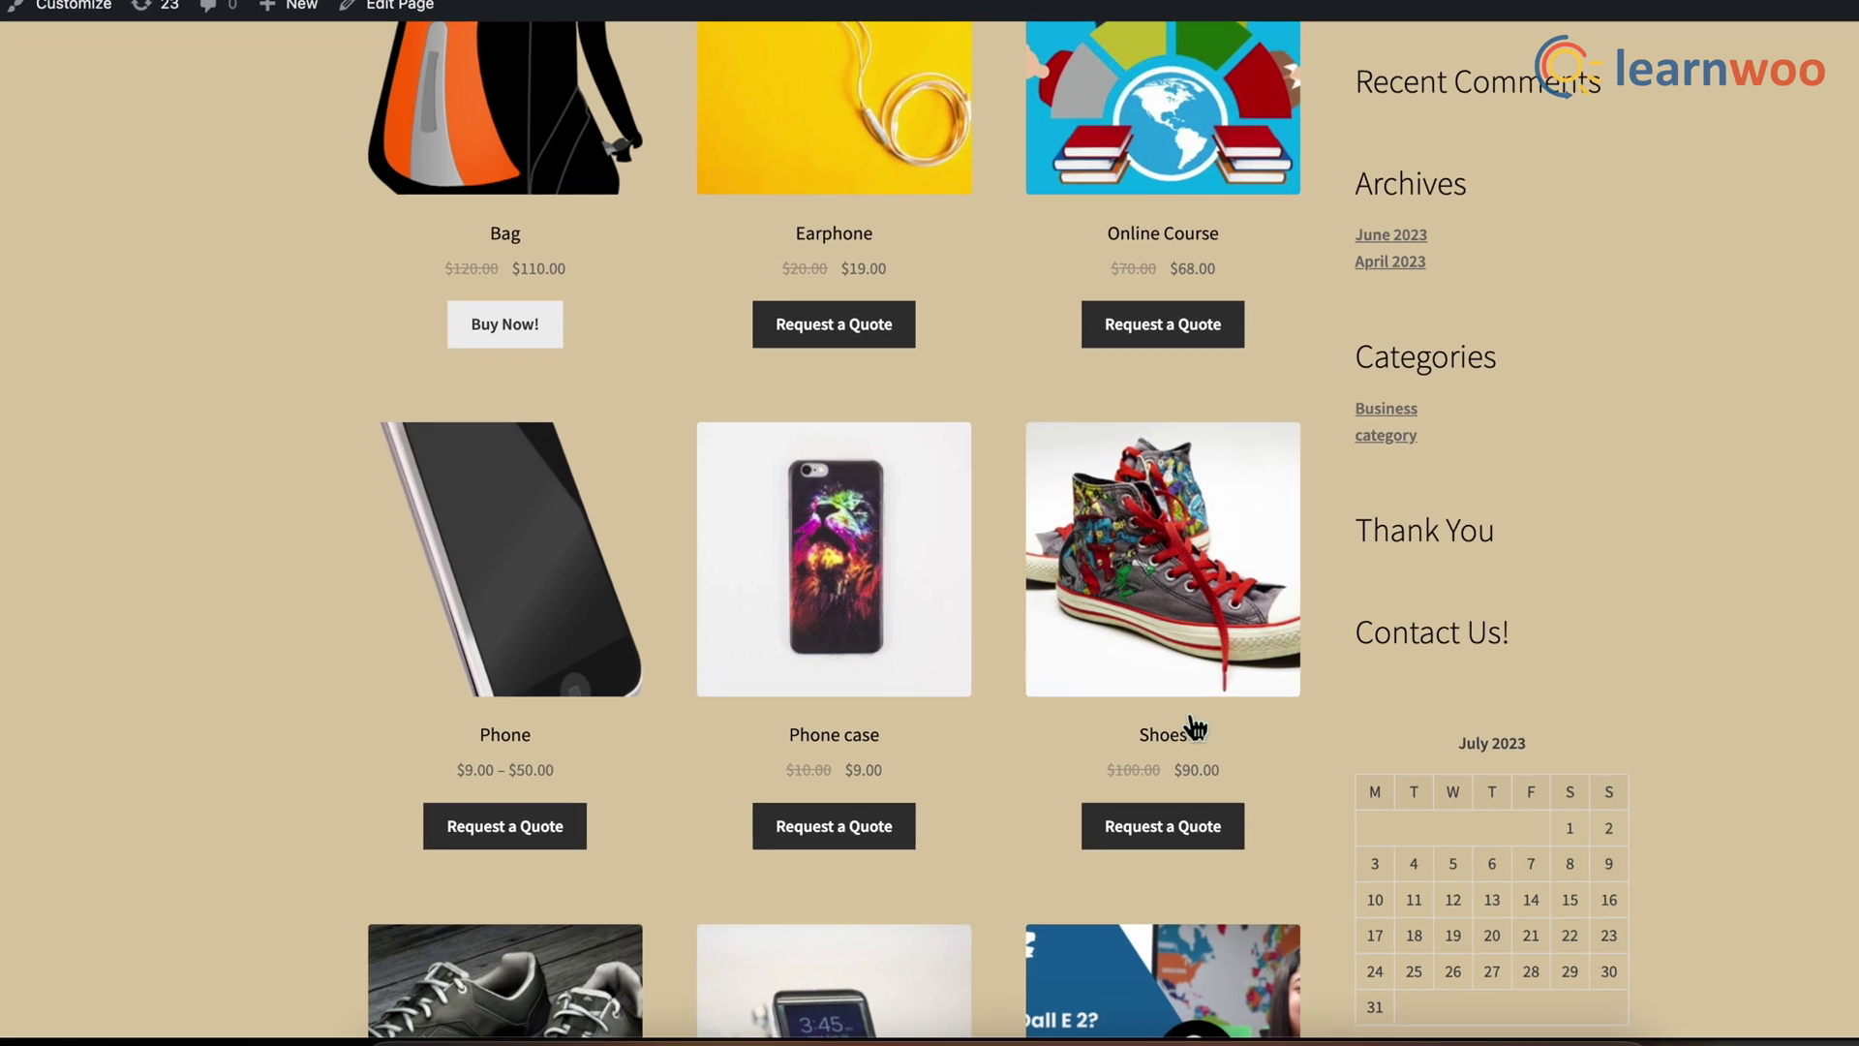
{"action": "left_click", "coordinate": [1169, 838]}
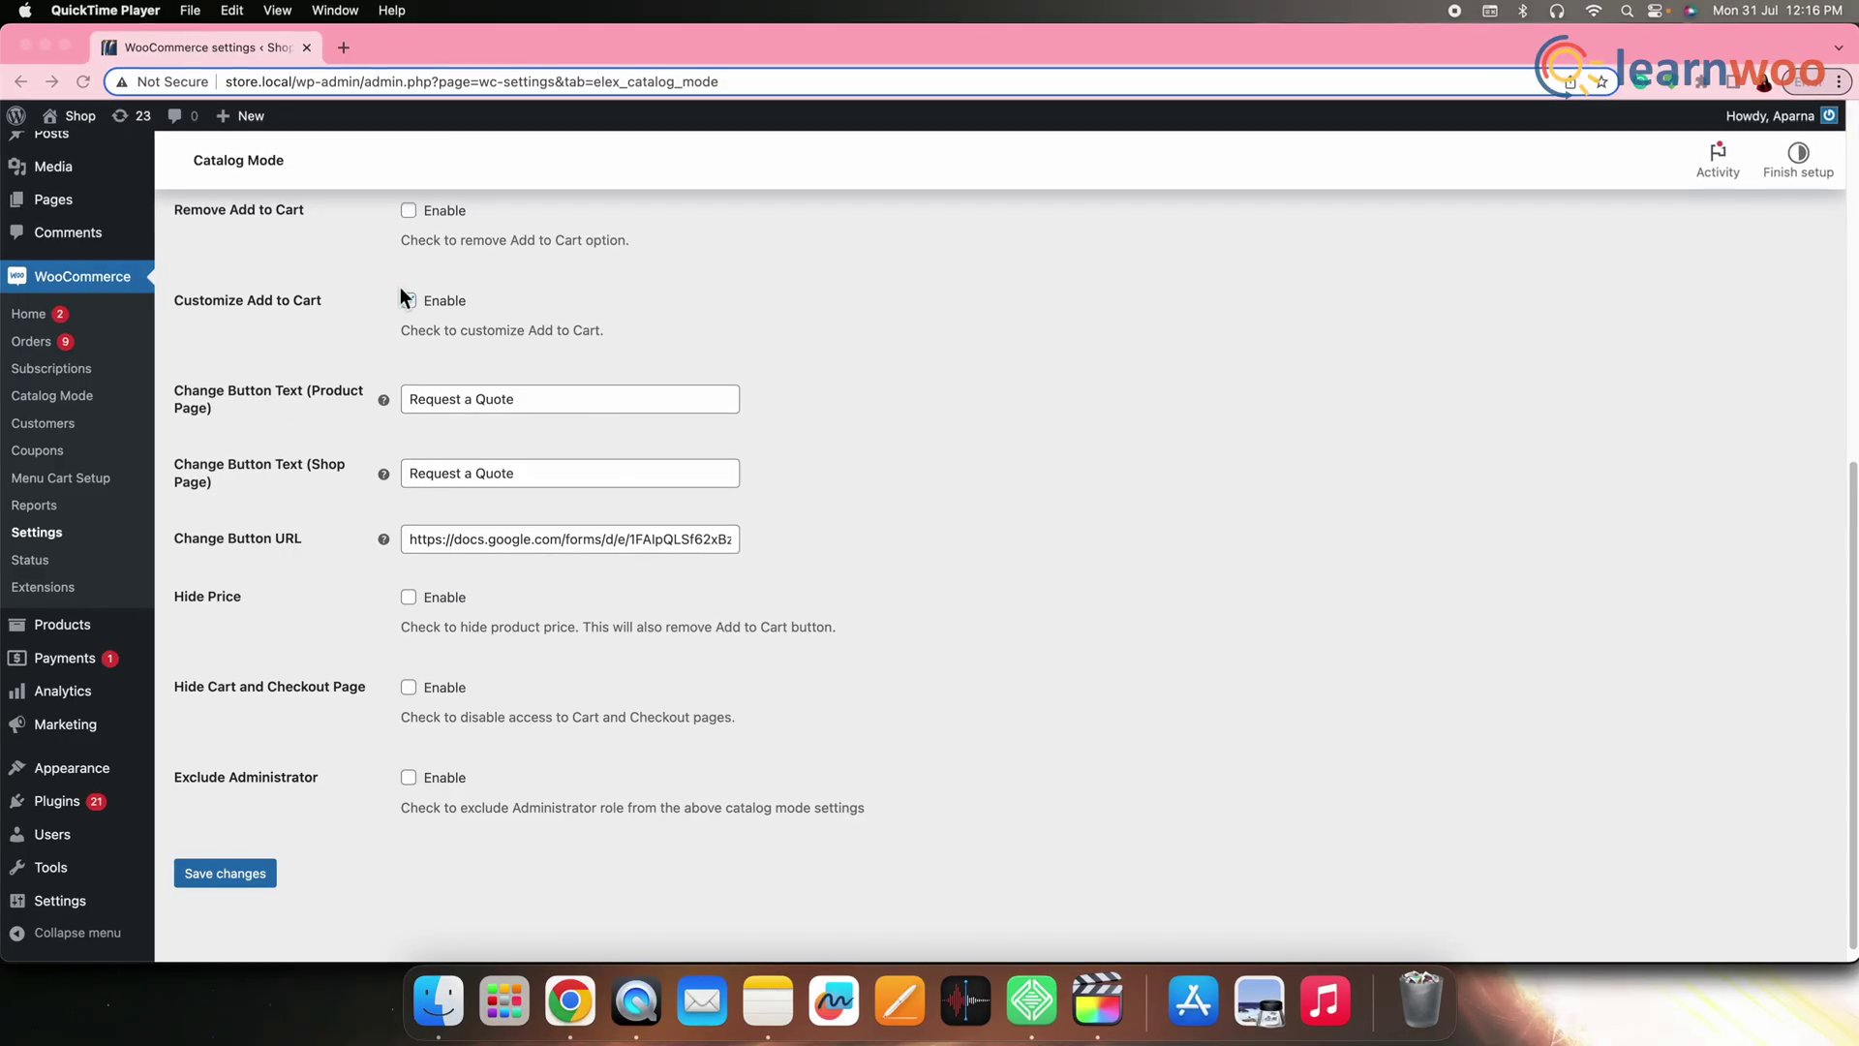
Turn off Customize Add to Cart and enable Hide Price with the 'Coming Soon!' placeholder, then save
{"action": "left_click", "coordinate": [407, 300]}
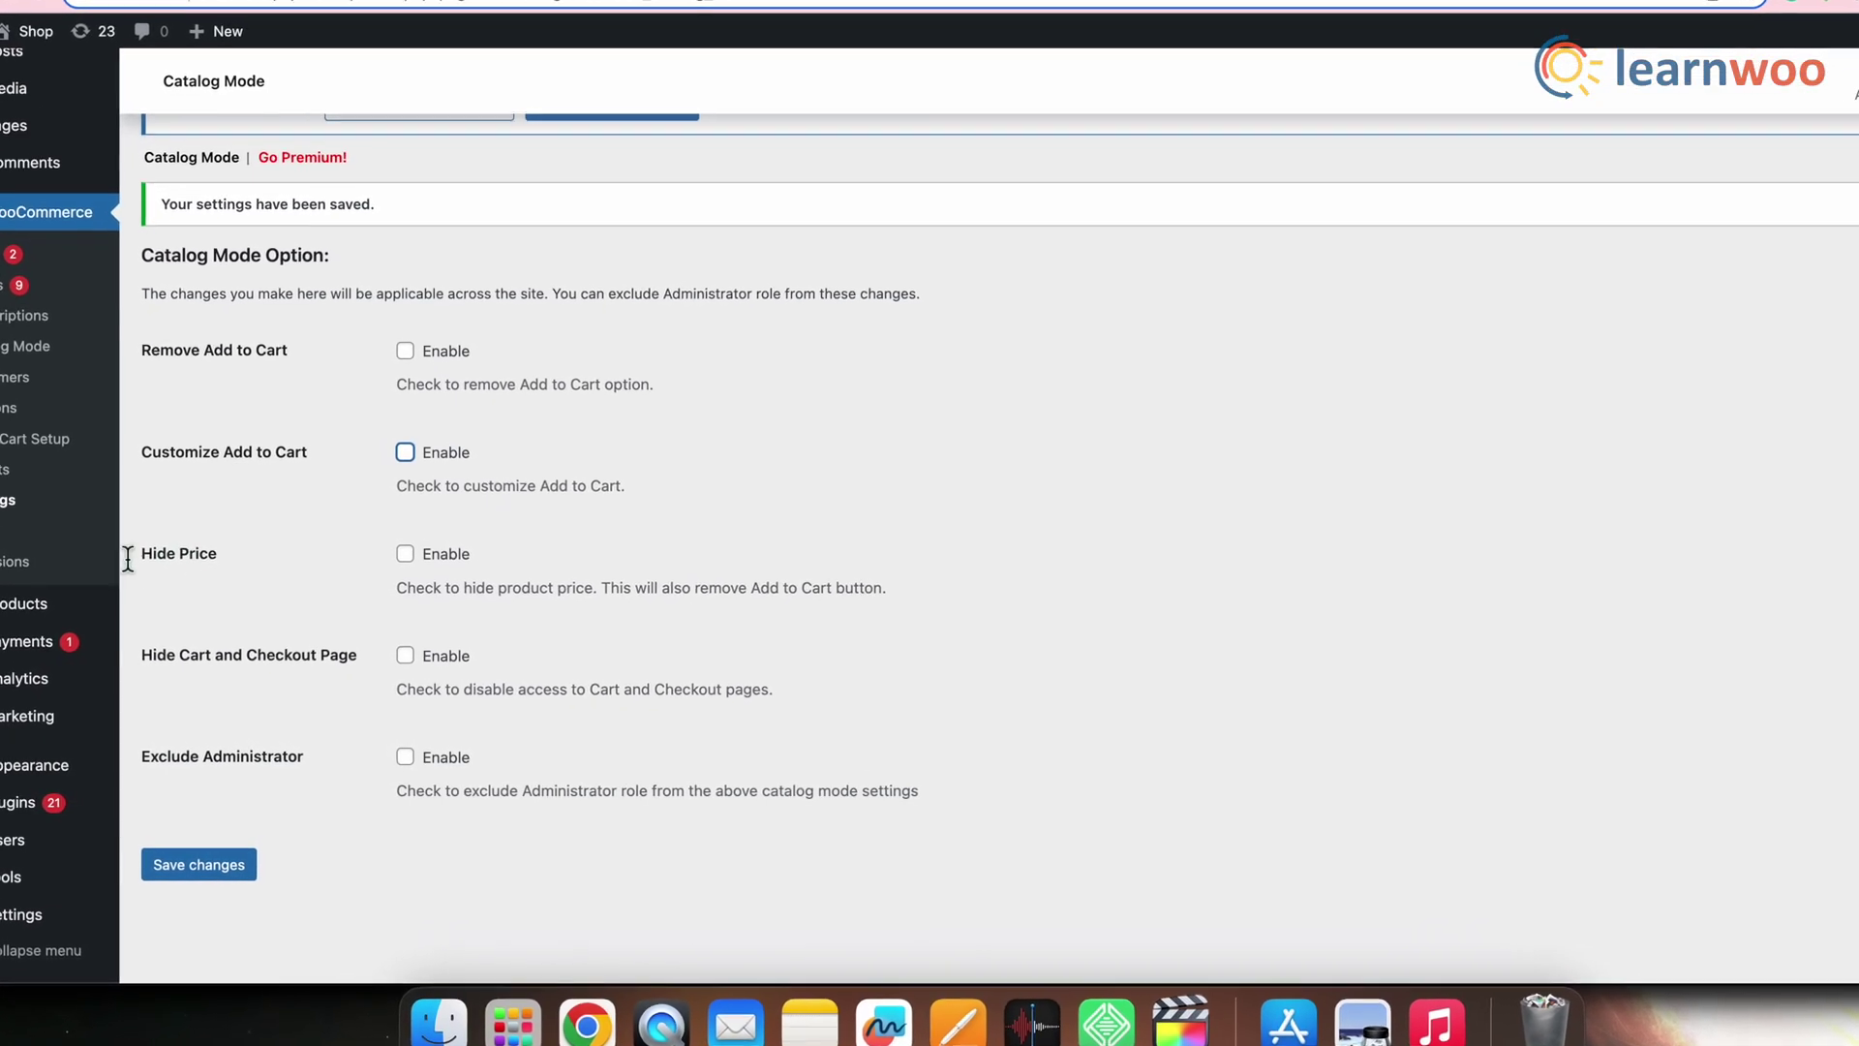
{"action": "left_click", "coordinate": [405, 553]}
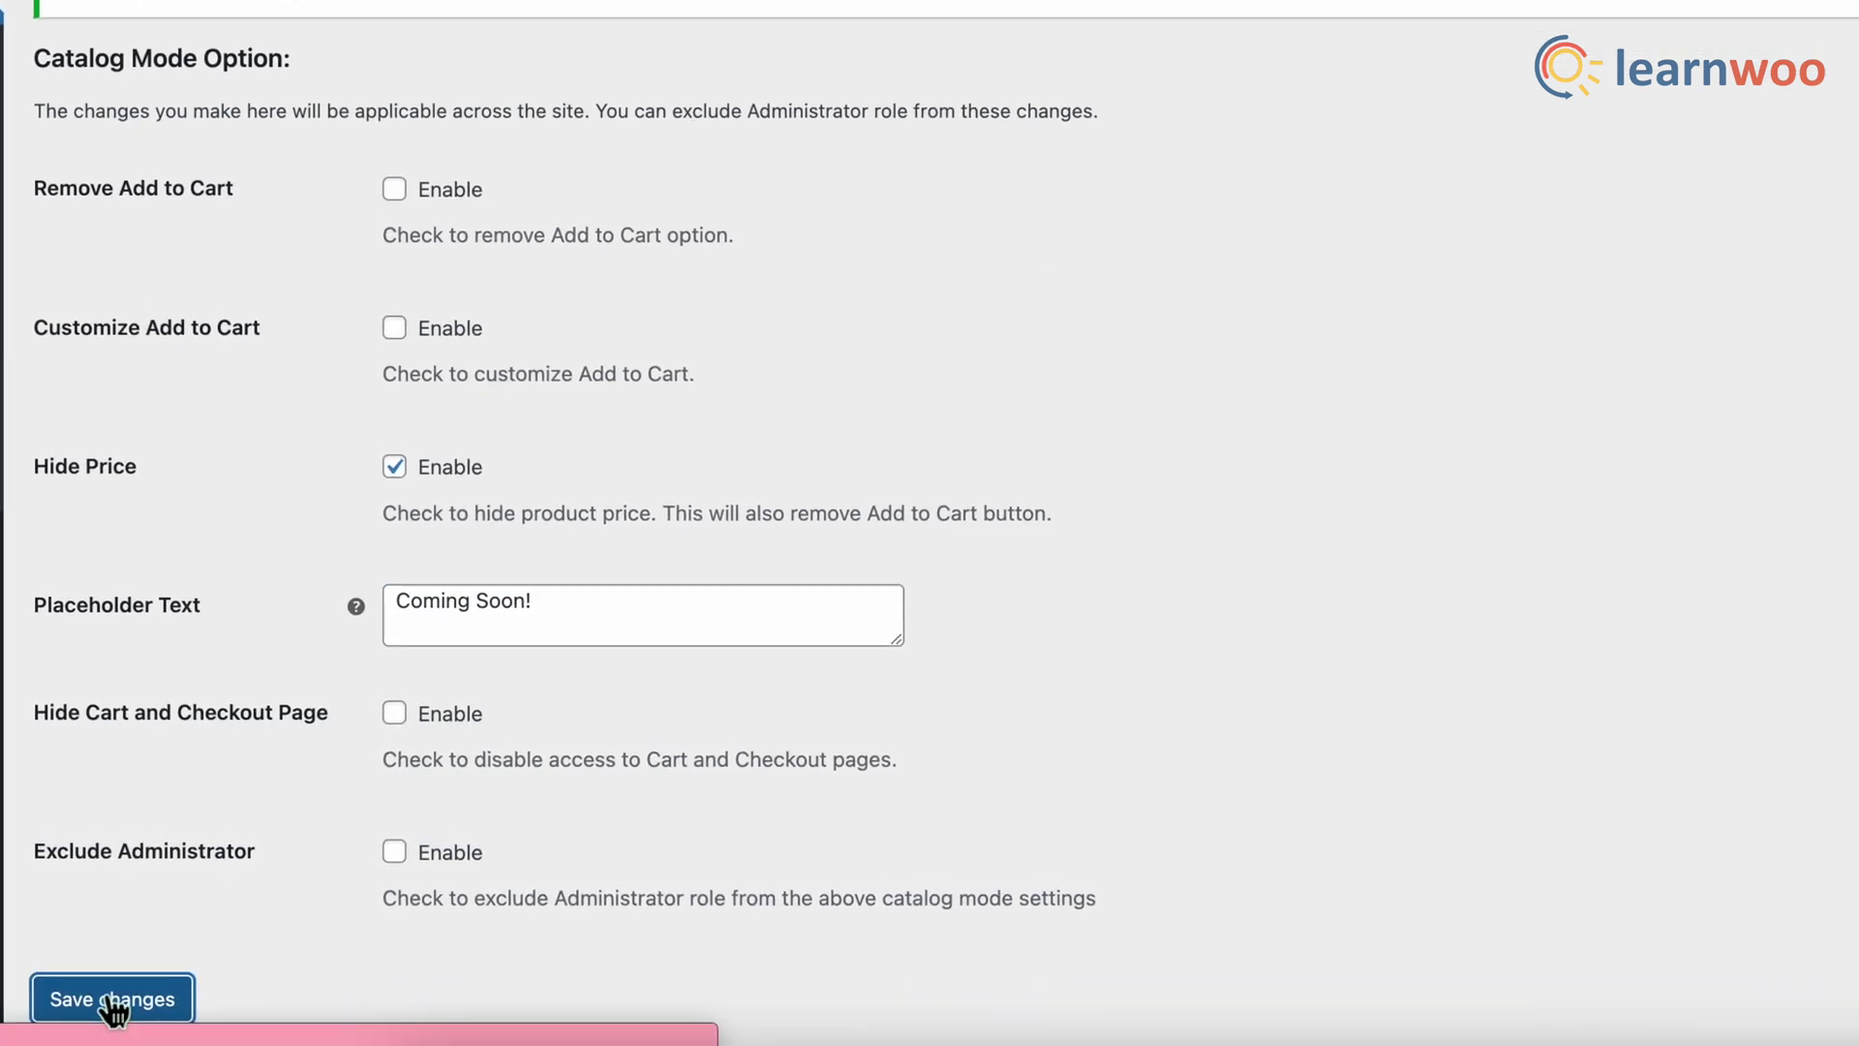
{"action": "left_click", "coordinate": [109, 1001]}
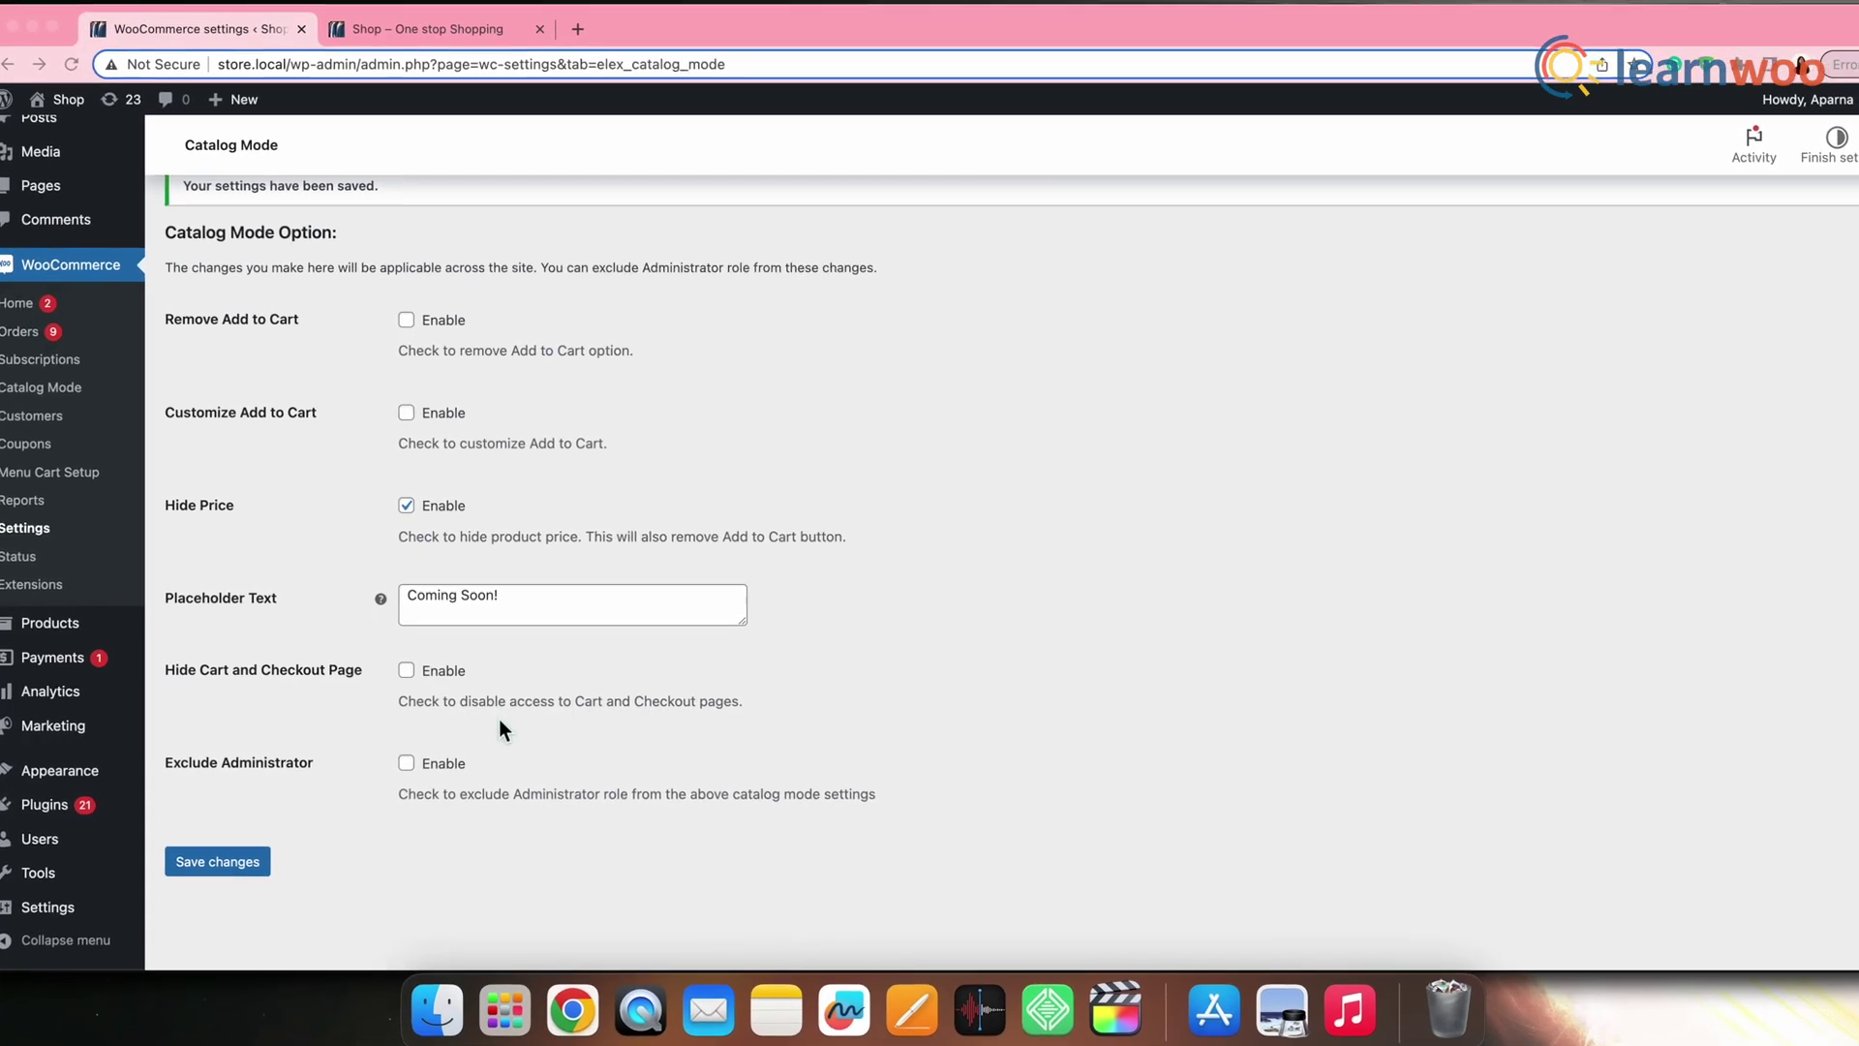
Uncheck Hide Price, then check the shop's Add to cart buttons via the Cart menu link
{"action": "left_click", "coordinate": [402, 496]}
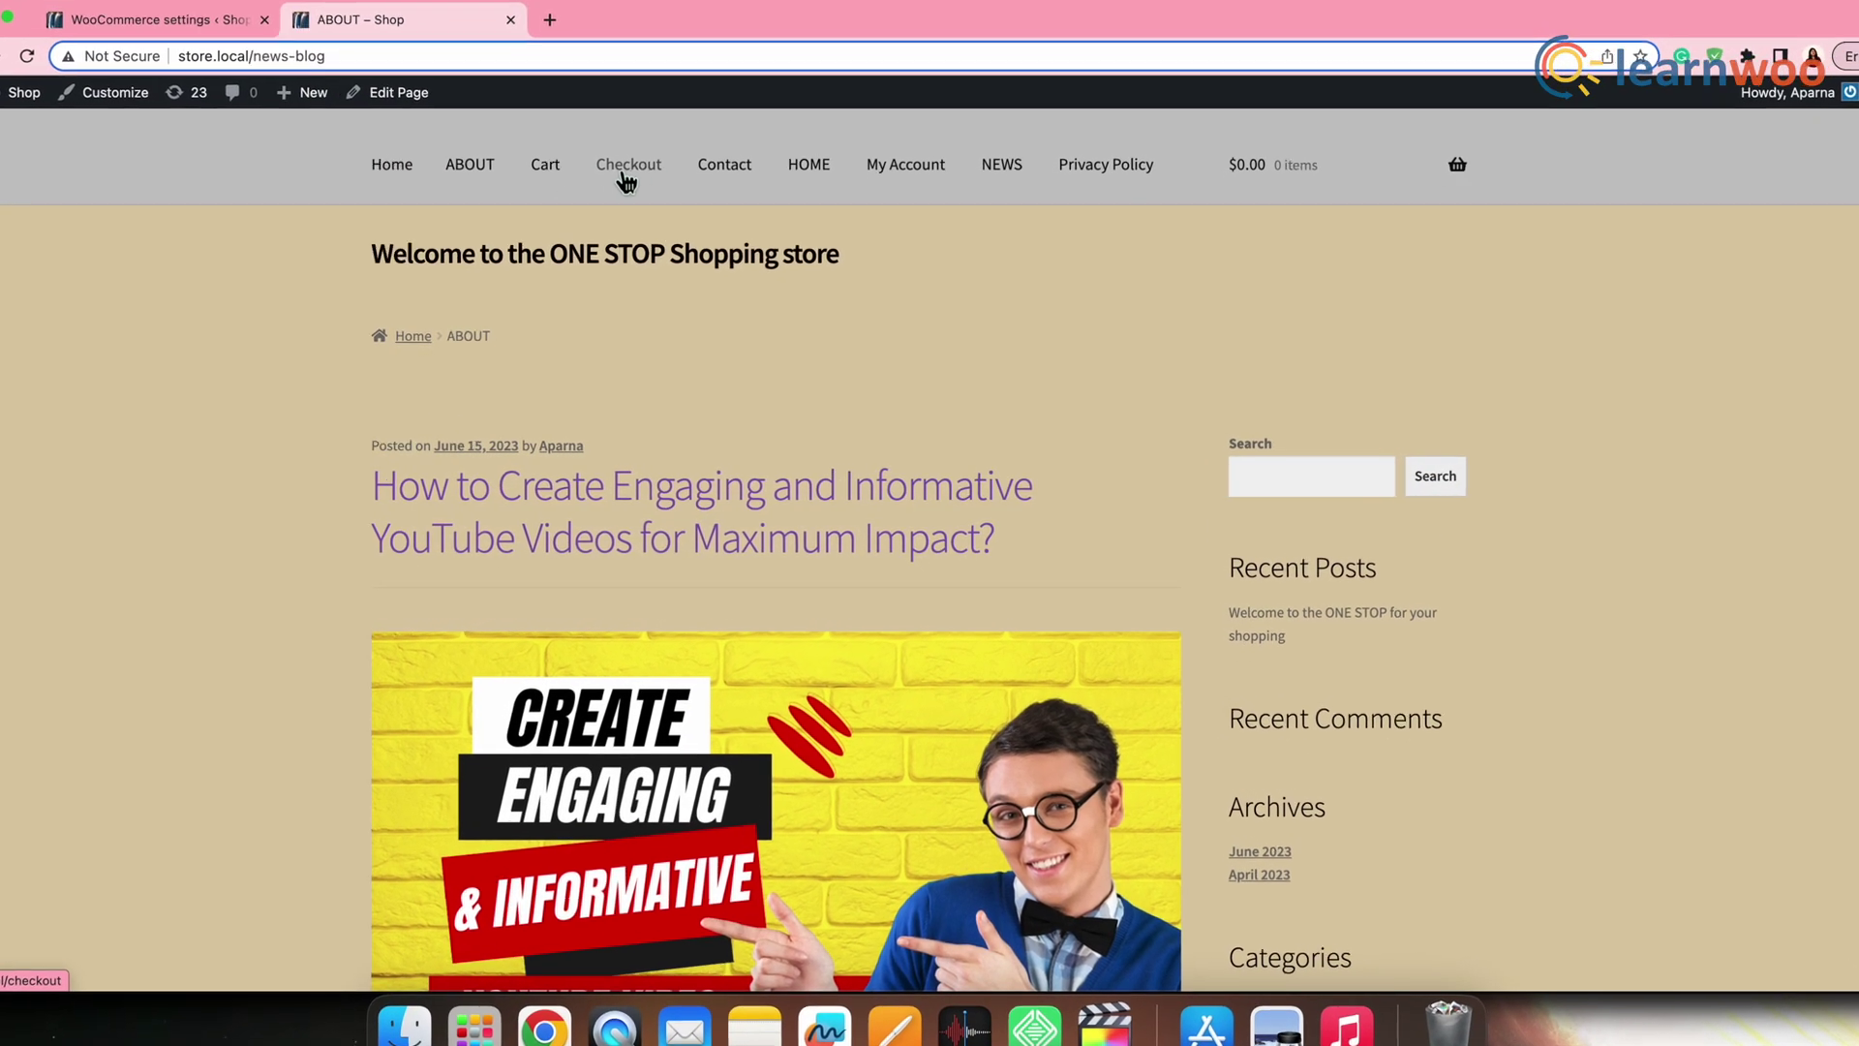
{"action": "left_click", "coordinate": [544, 173]}
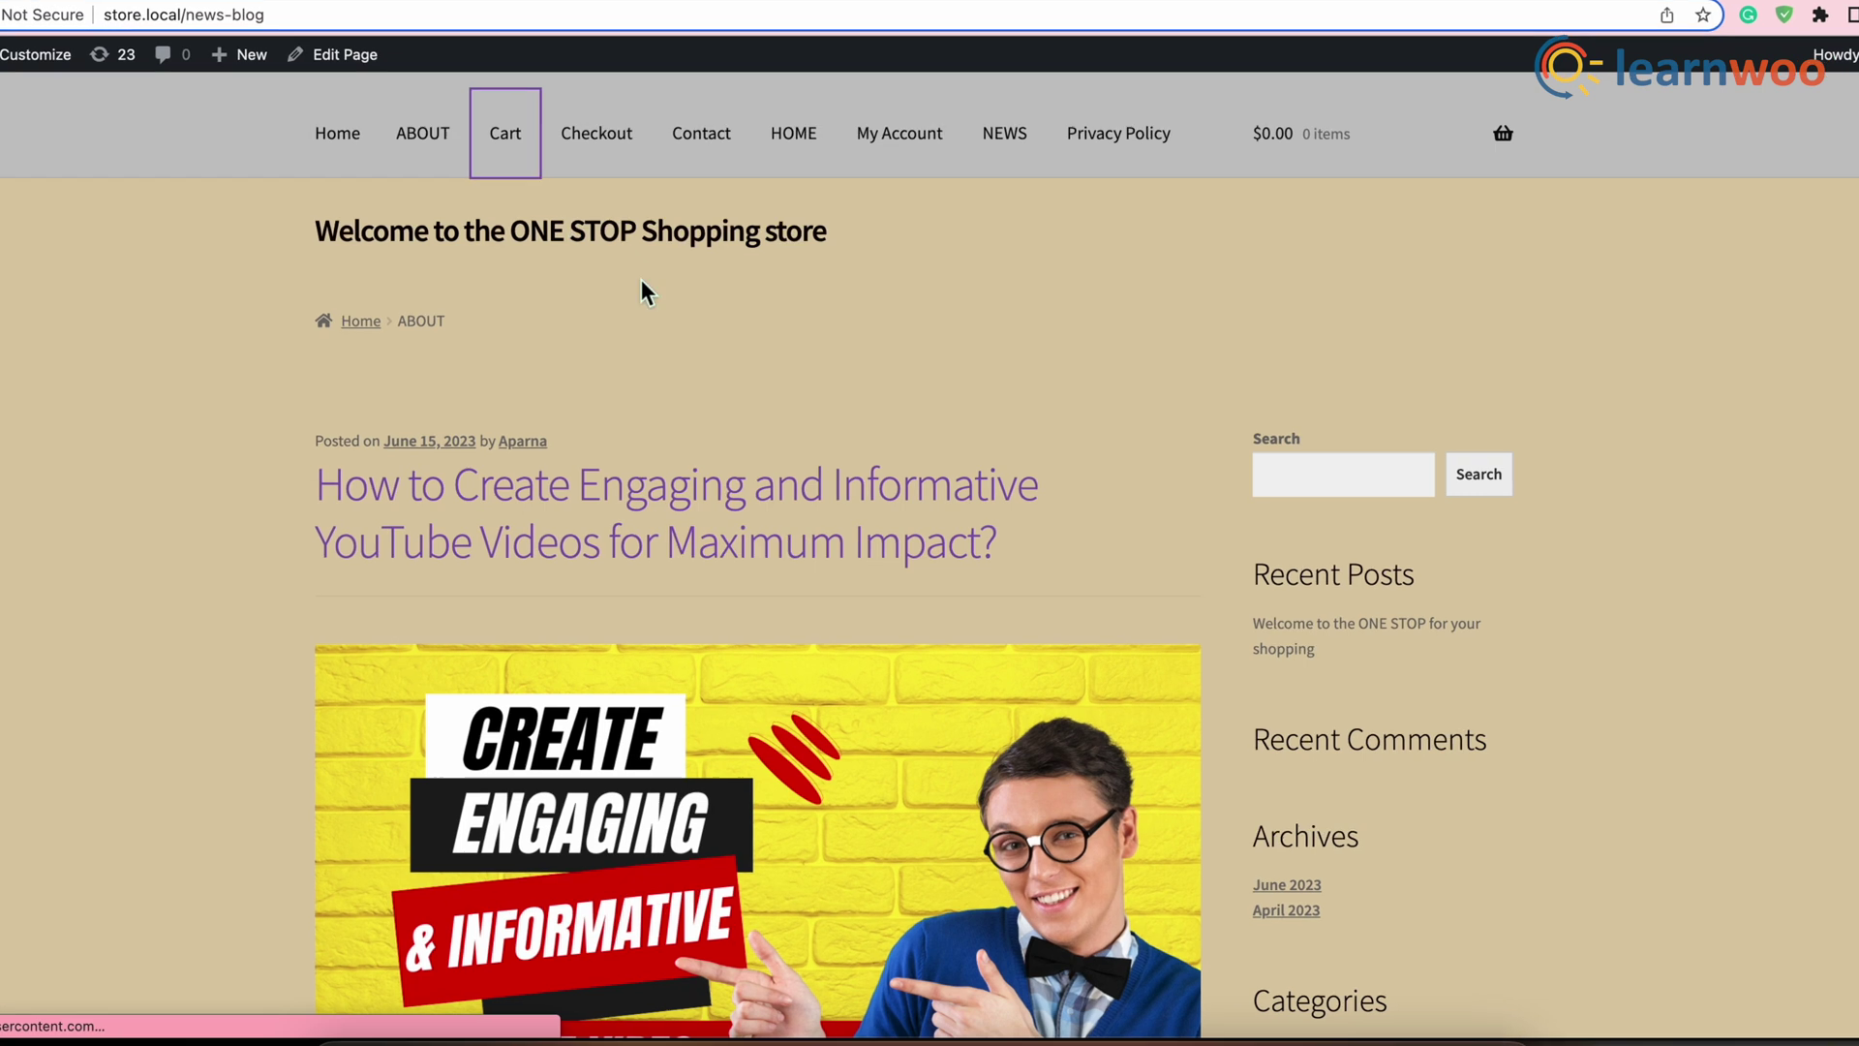
{"action": "scroll", "coordinate": [899, 346], "scroll_direction": "down", "scroll_amount": 4}
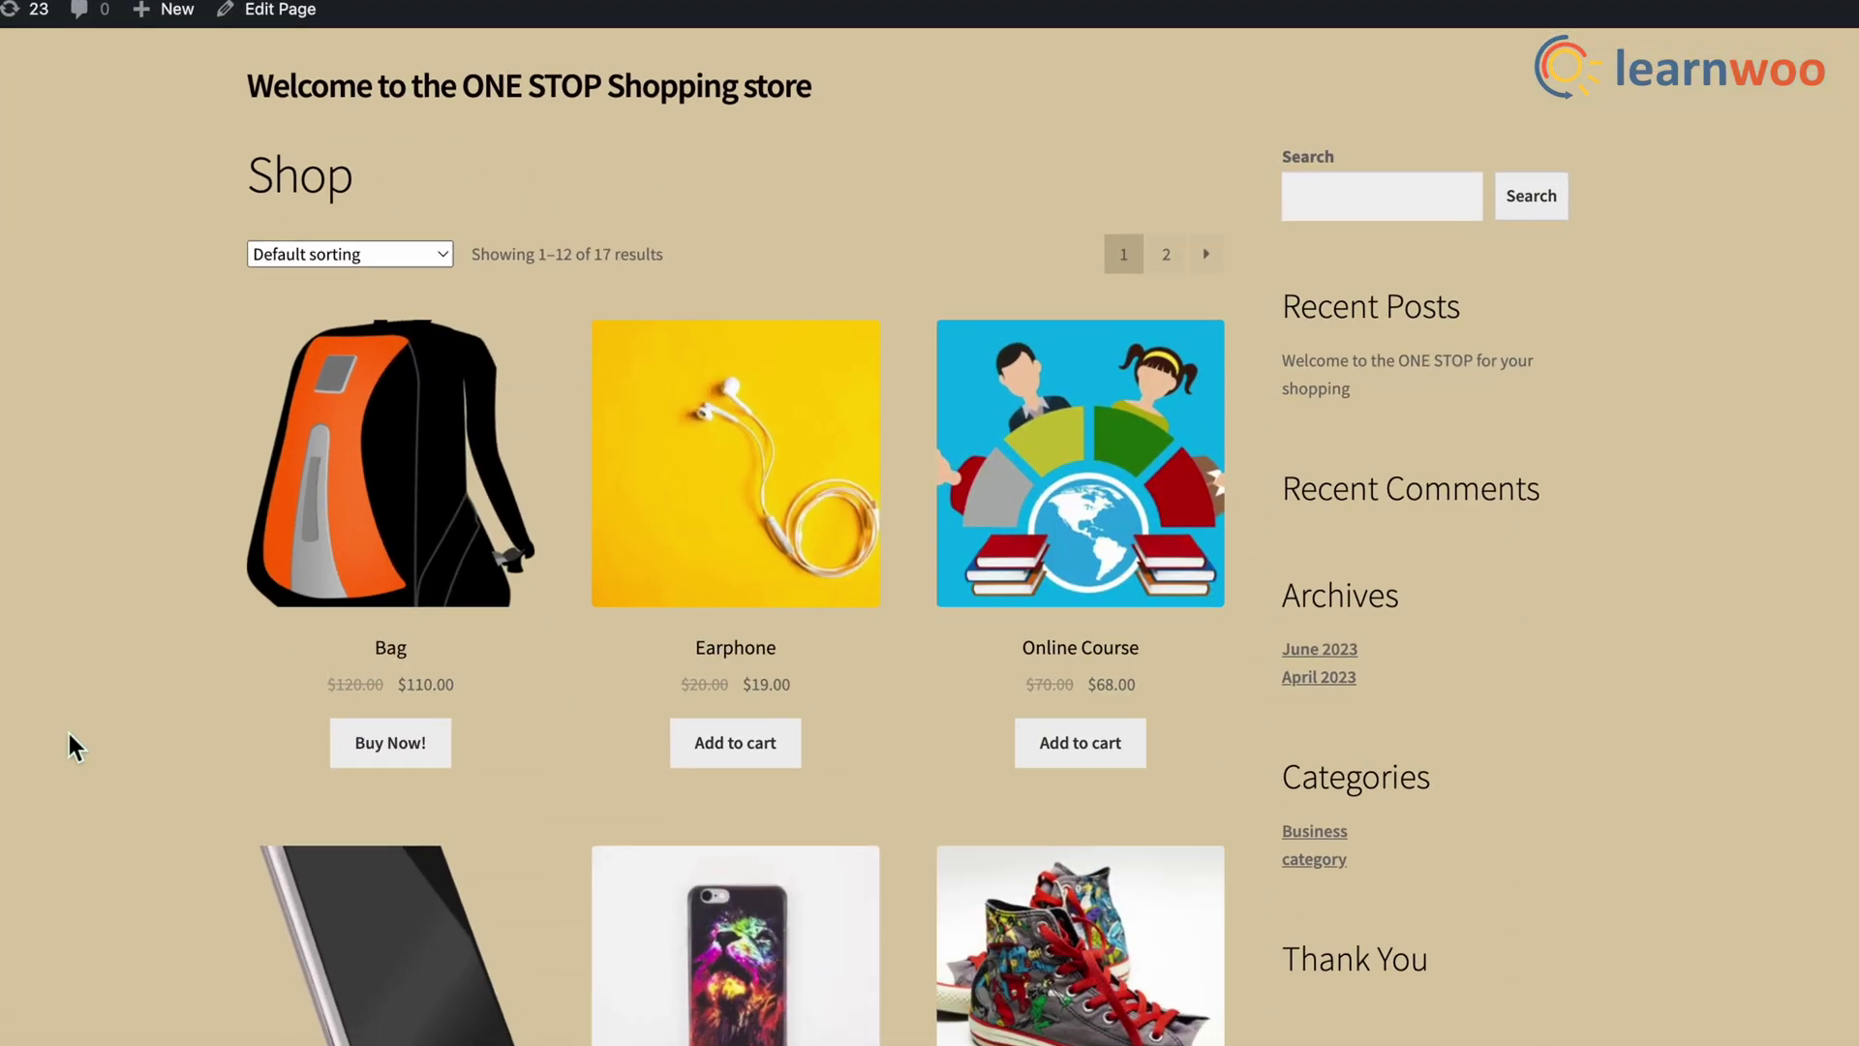
{"action": "scroll", "coordinate": [1070, 542], "scroll_direction": "up", "scroll_amount": 4}
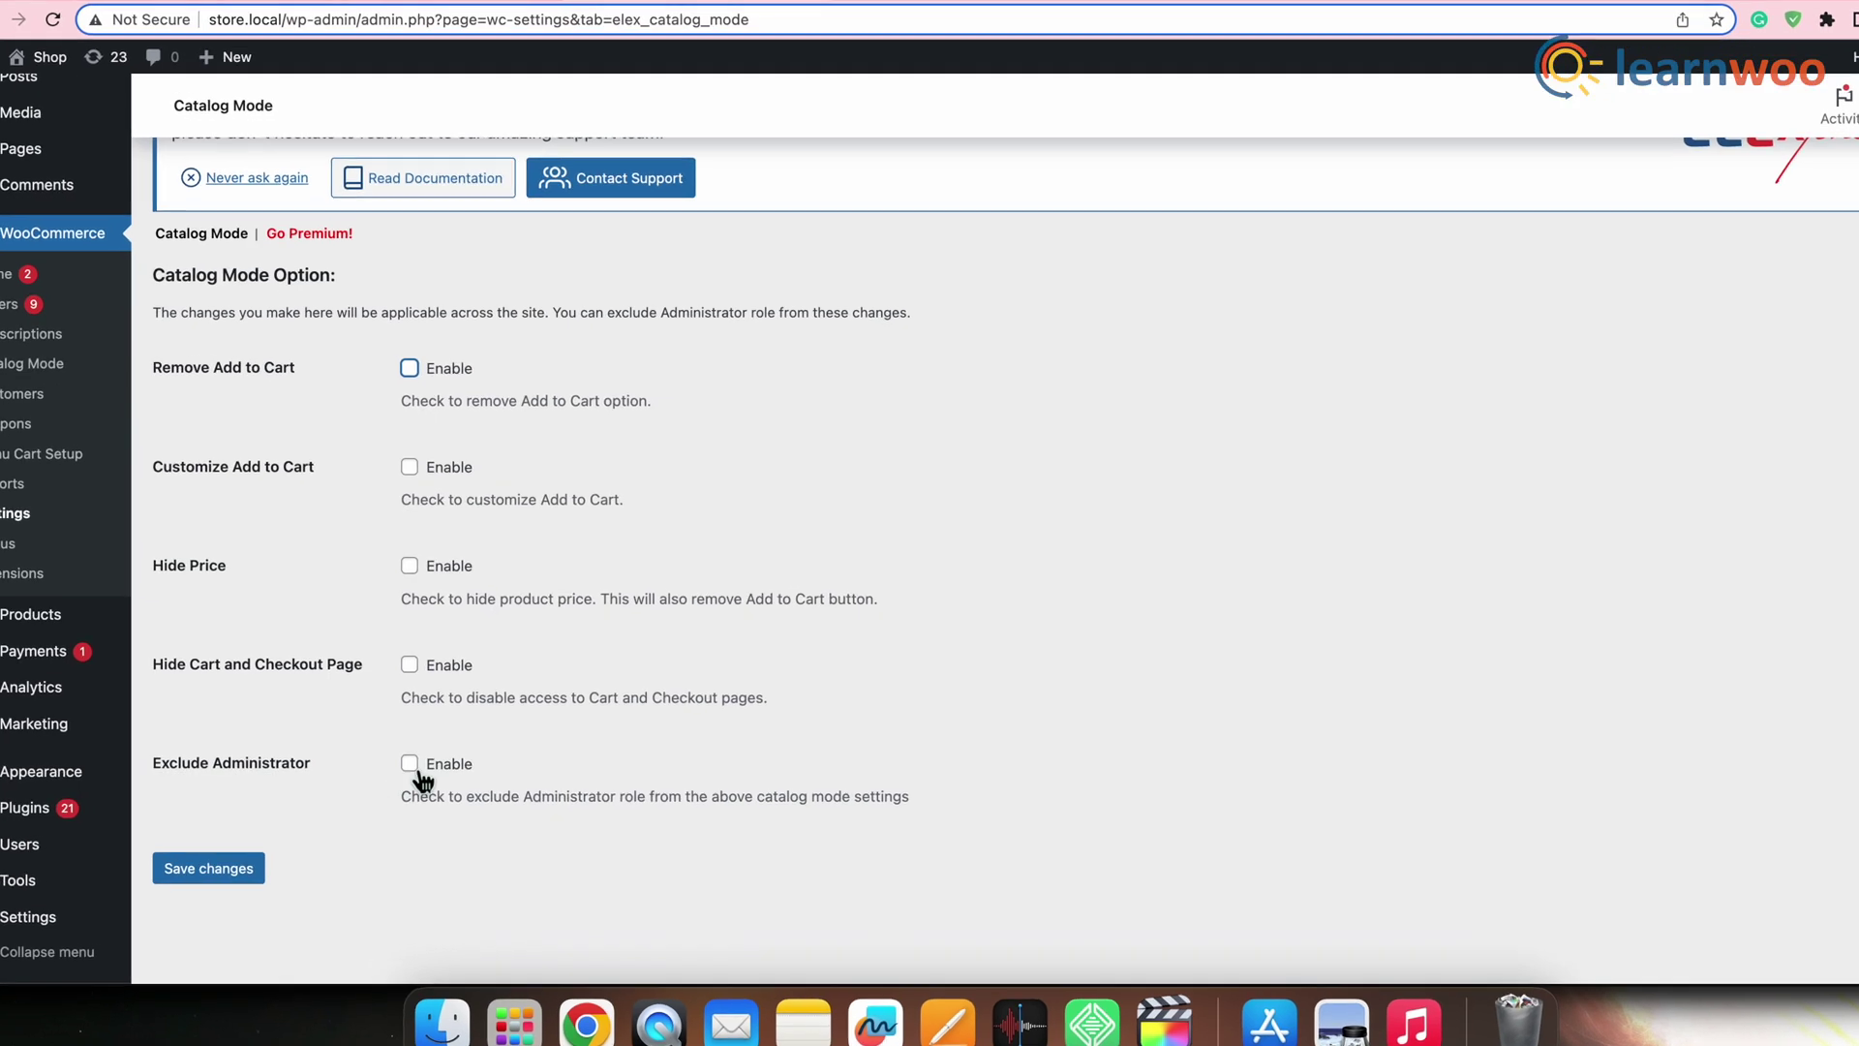
Enable Exclude Administrator and Remove Add to Cart with the 'Coming Soon!' placeholder
{"action": "left_click", "coordinate": [415, 767]}
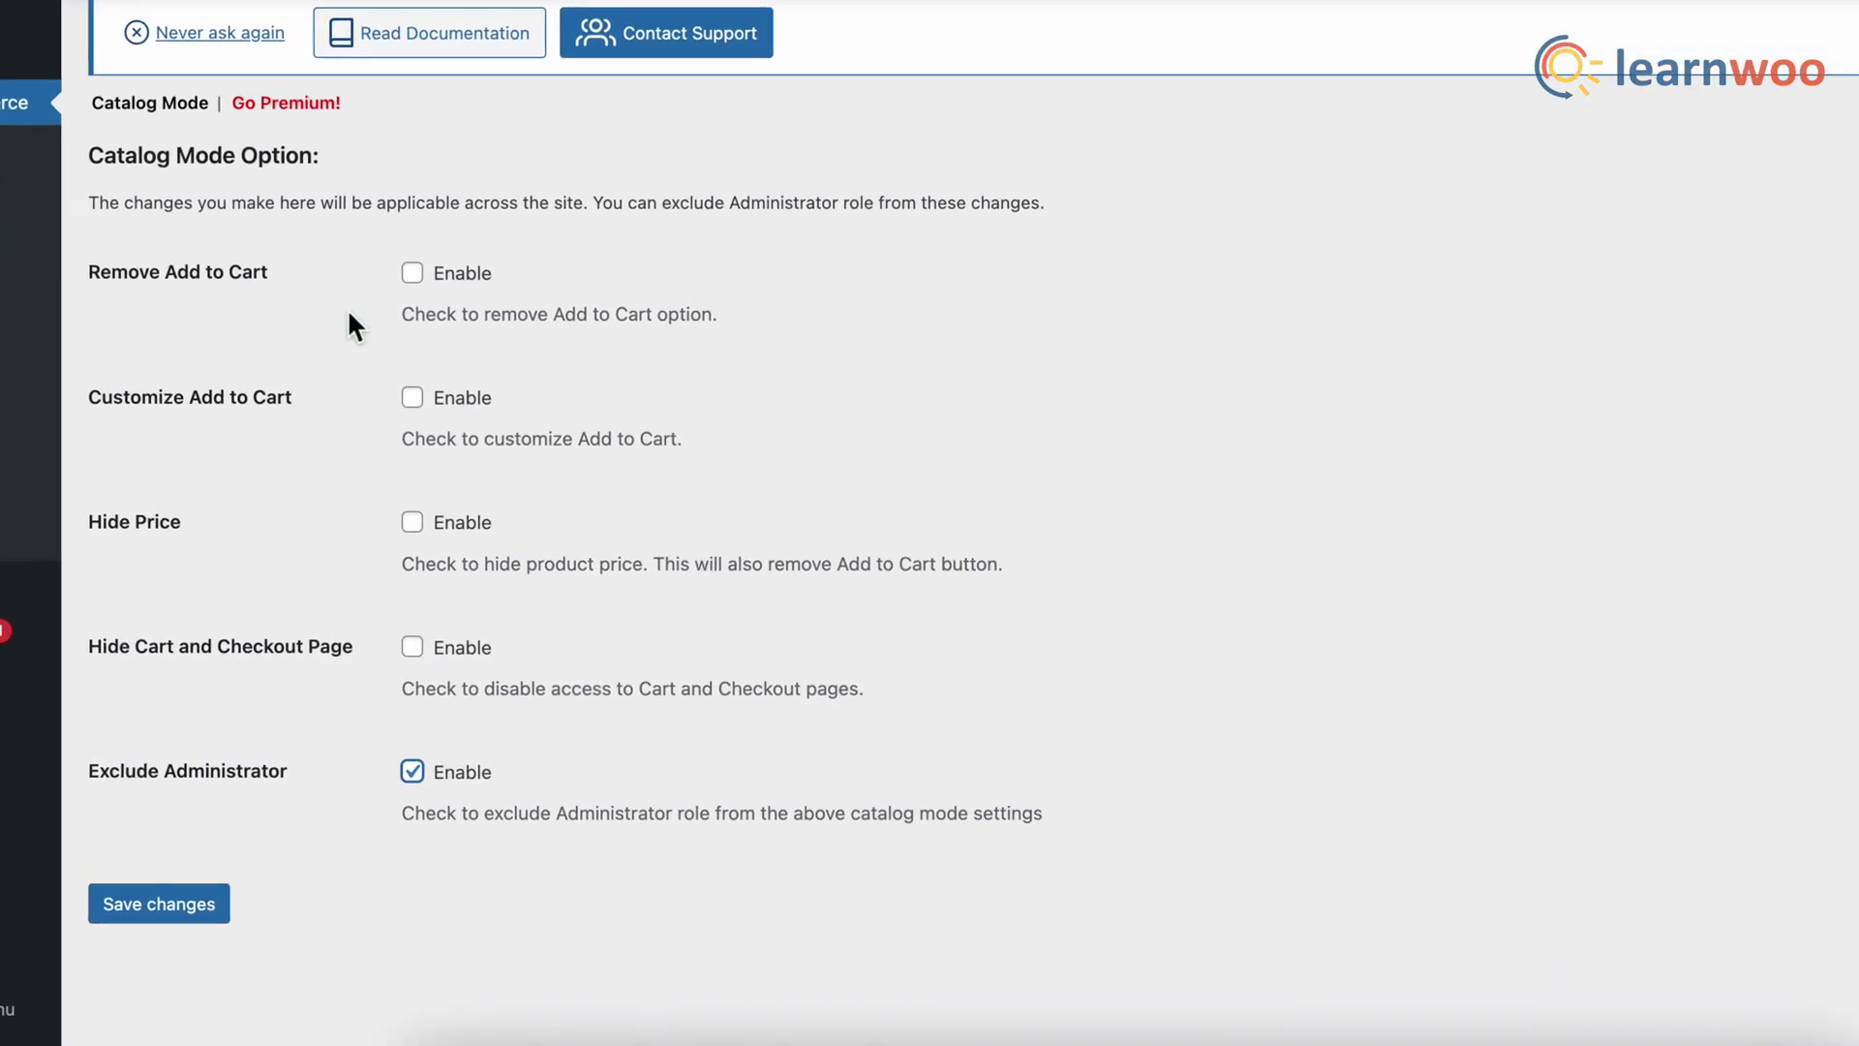
{"action": "left_click", "coordinate": [412, 274]}
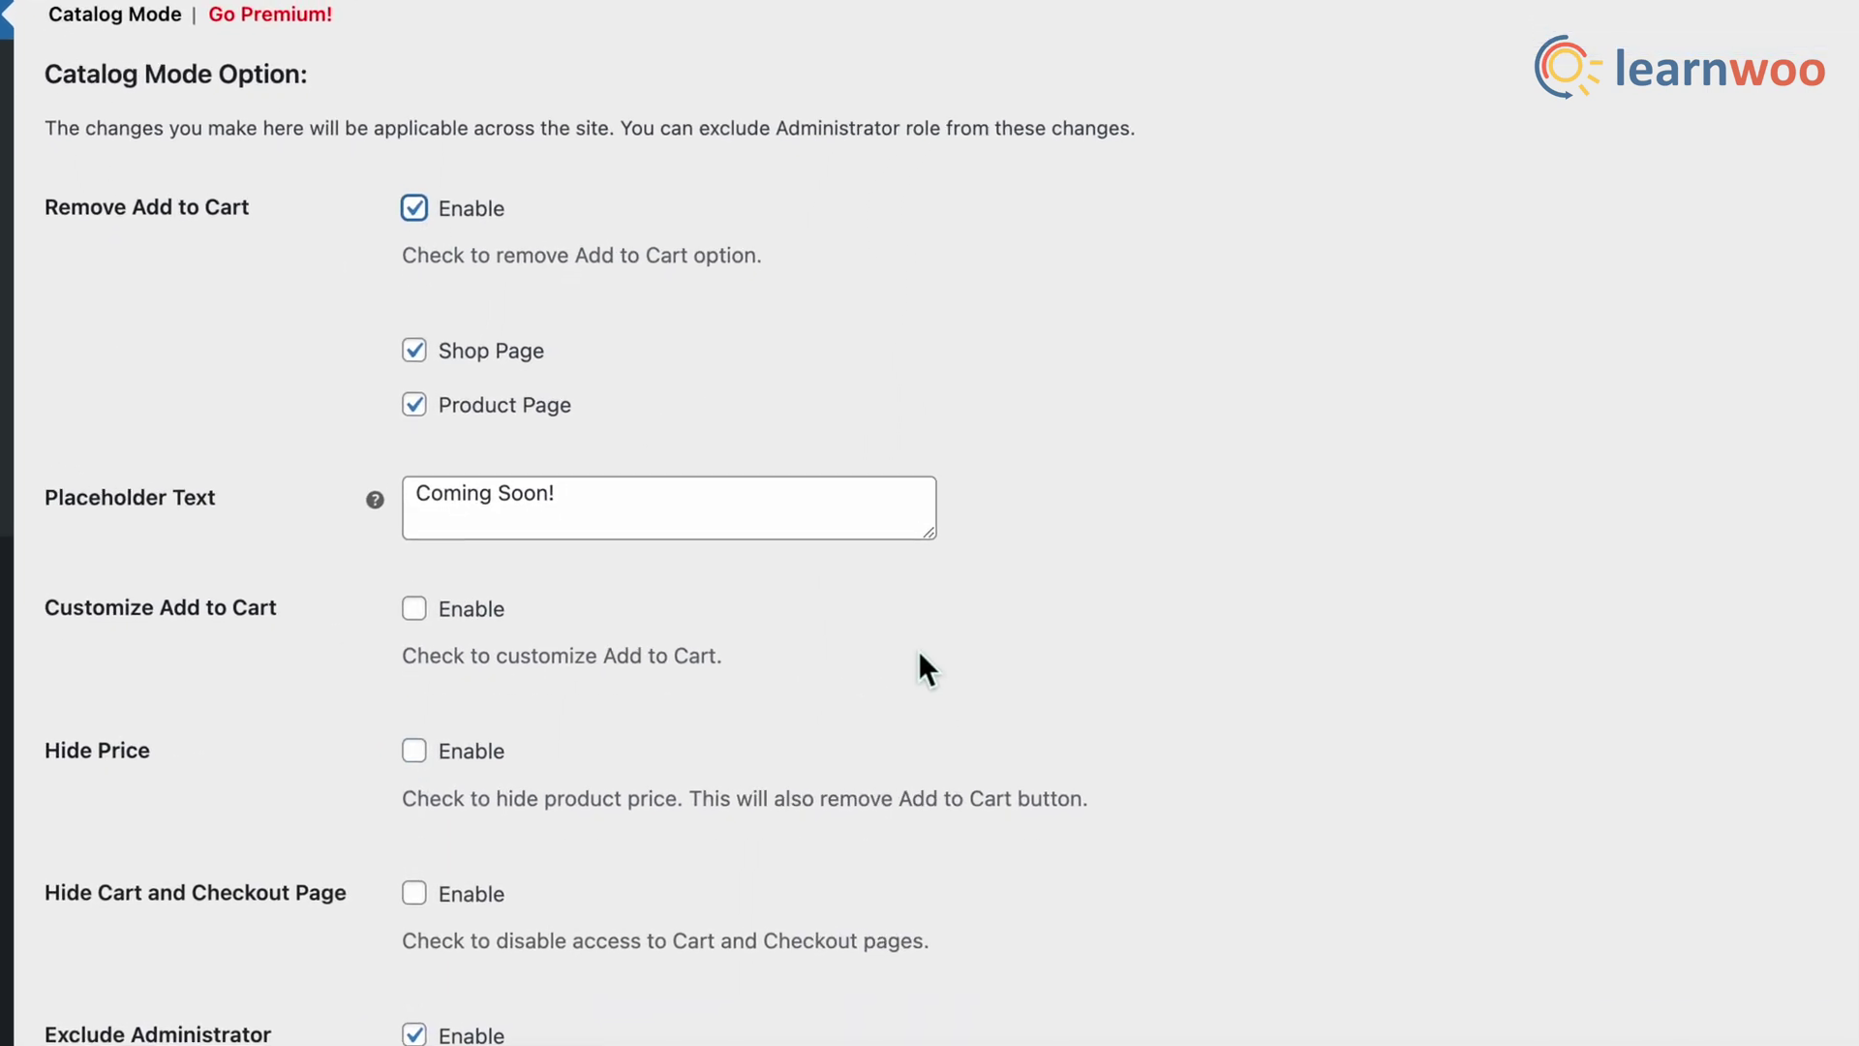
{"action": "scroll", "coordinate": [926, 668], "scroll_direction": "down", "scroll_amount": 3}
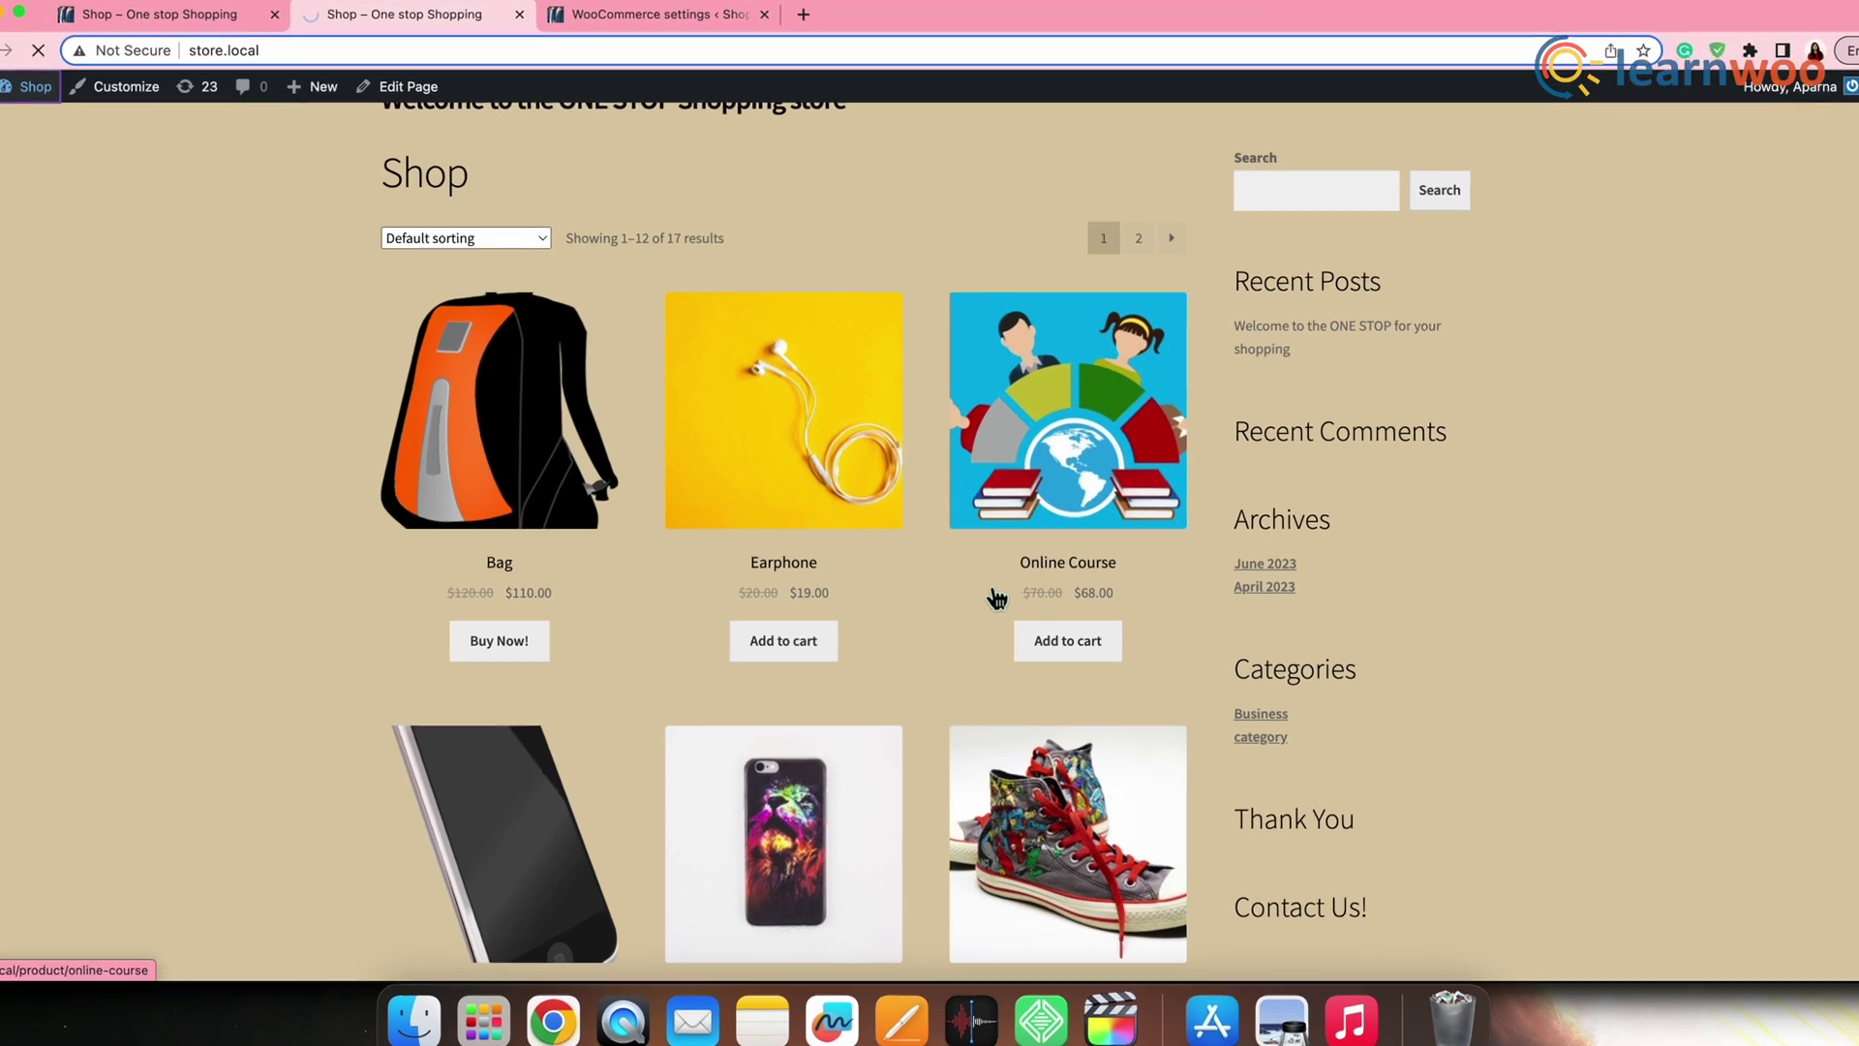
Scroll the Shop product grid, as a non-admin user, to verify 'Coming Soon!' under every product
{"action": "scroll", "coordinate": [998, 598], "scroll_direction": "down", "scroll_amount": 3}
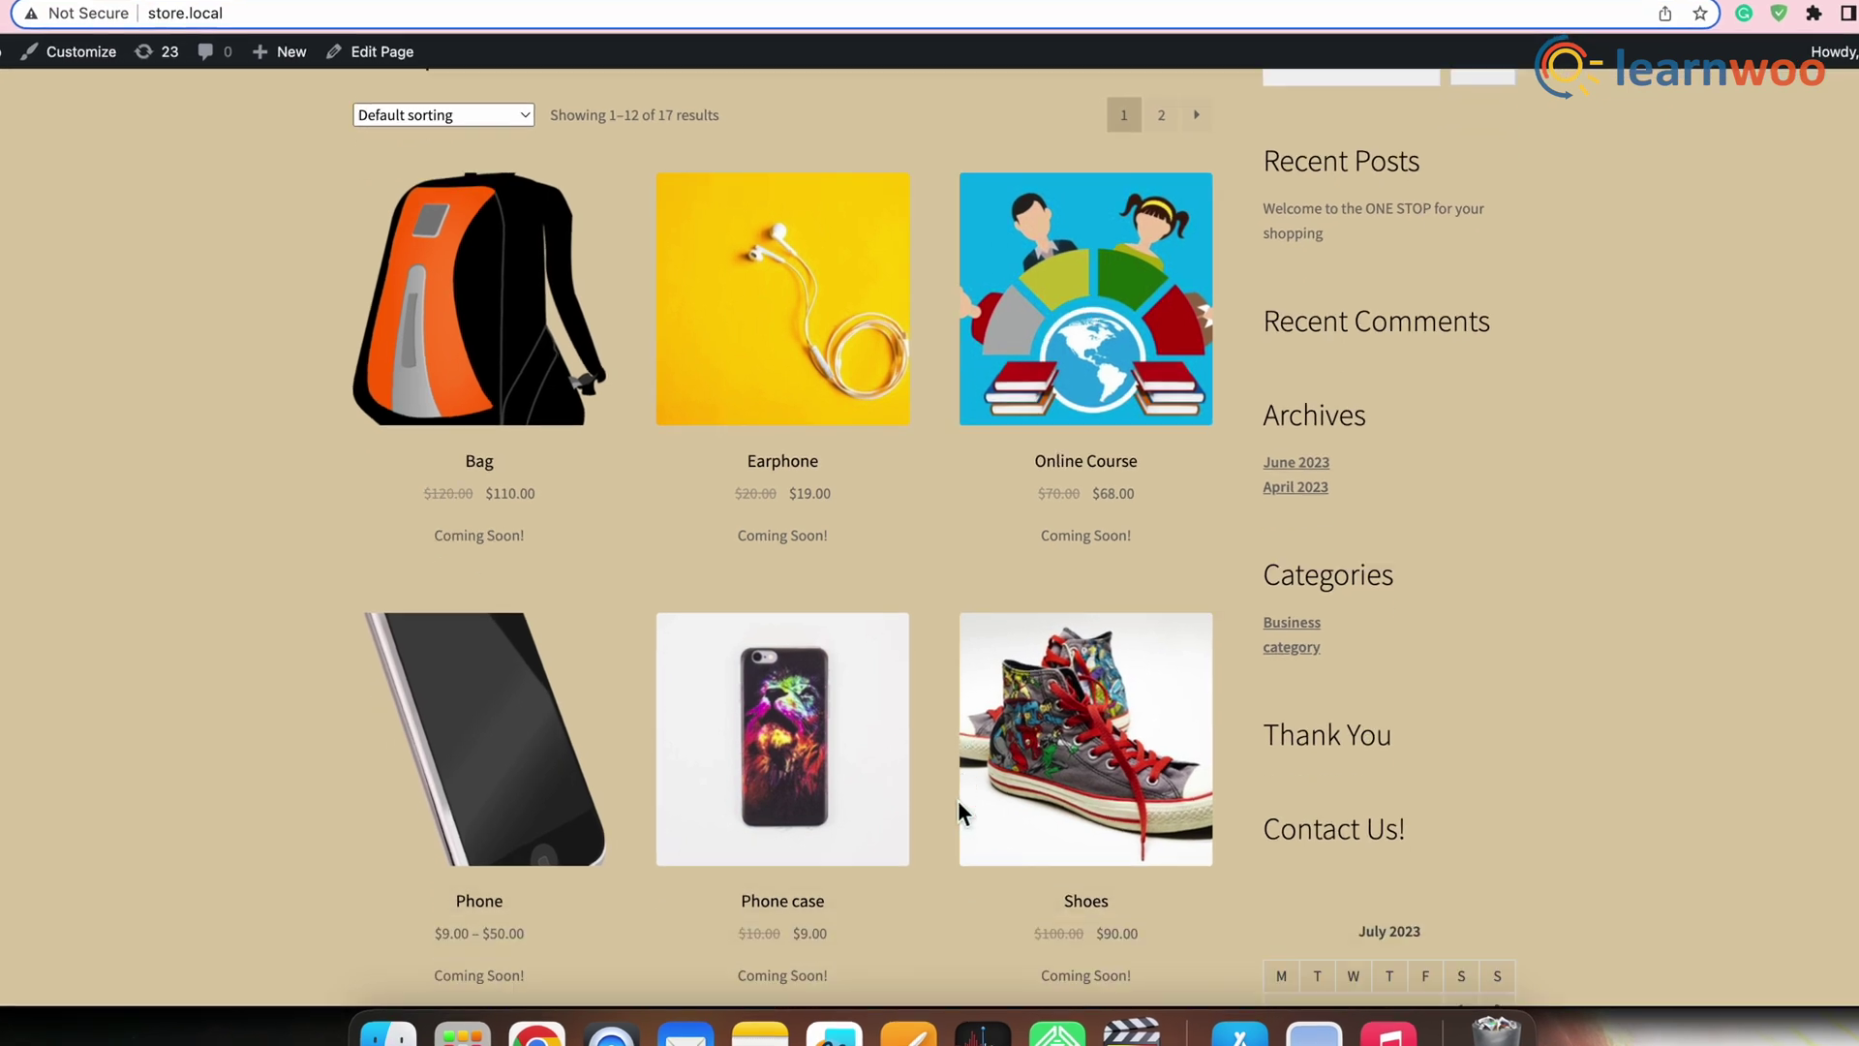
{"action": "scroll", "coordinate": [956, 800], "scroll_direction": "down", "scroll_amount": 5}
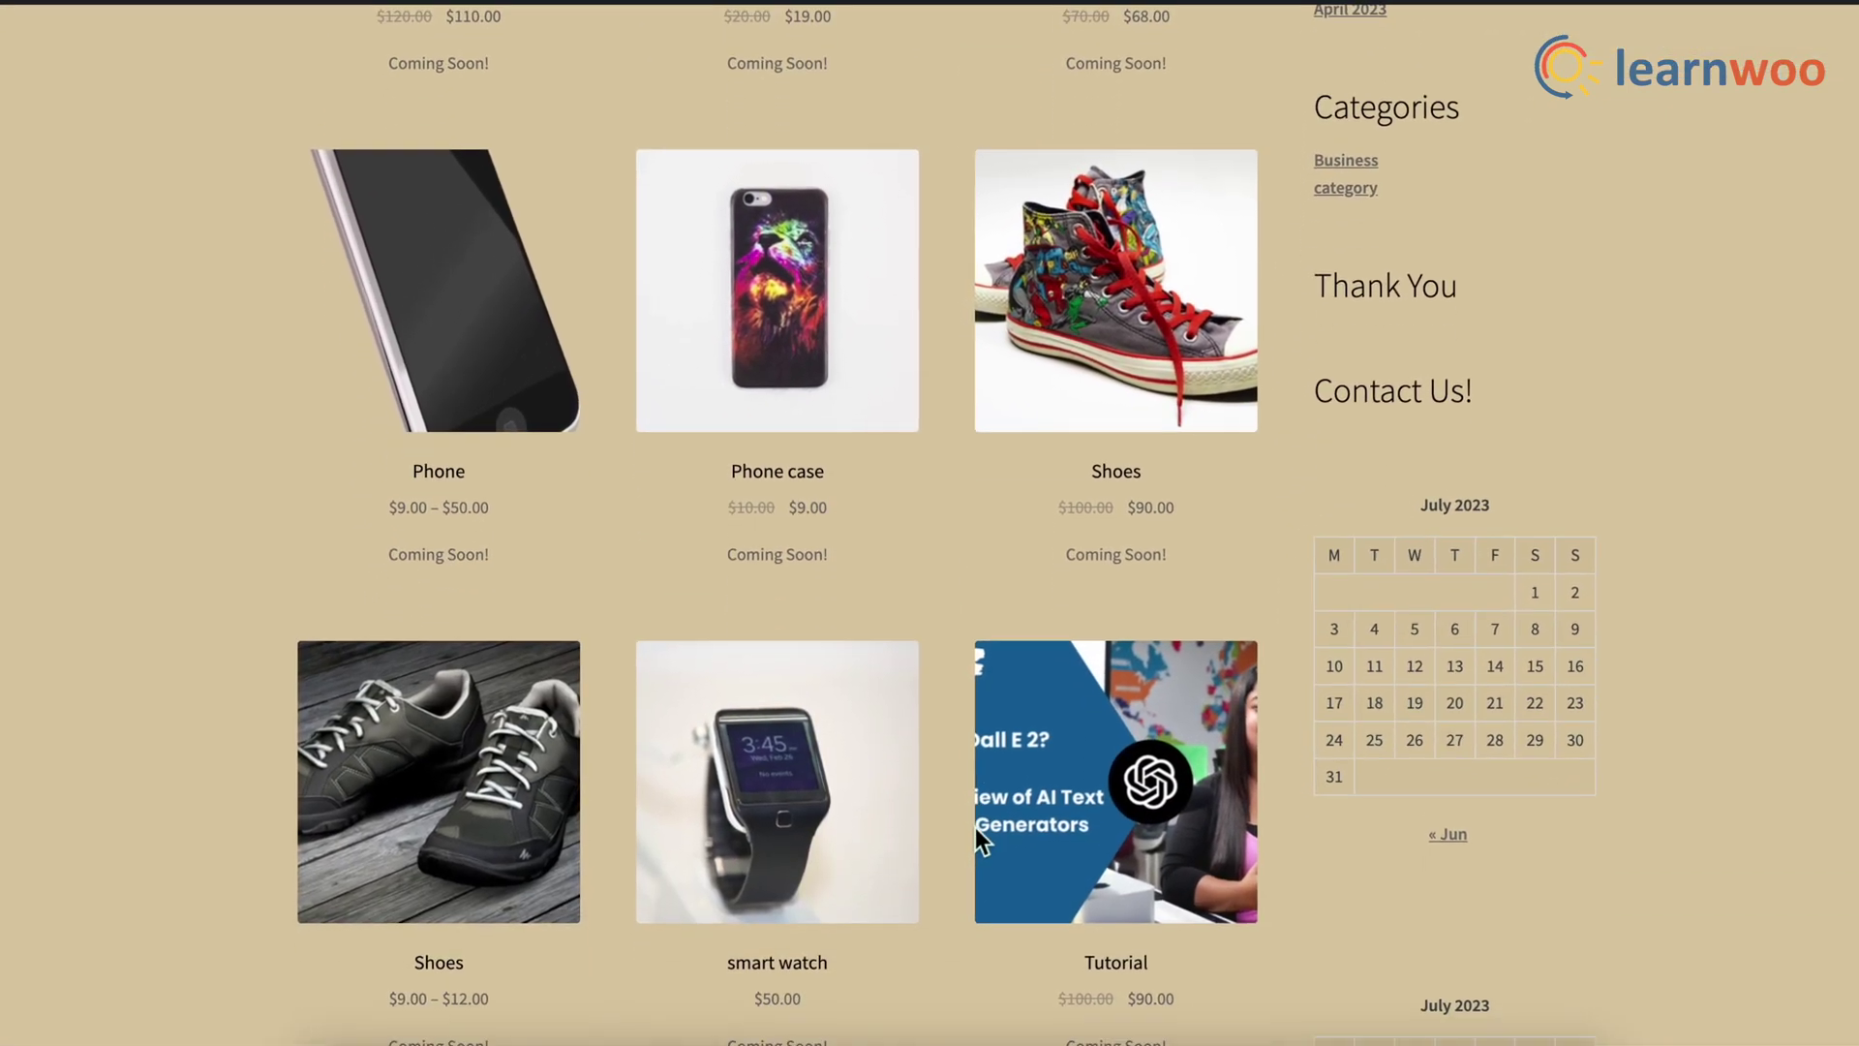